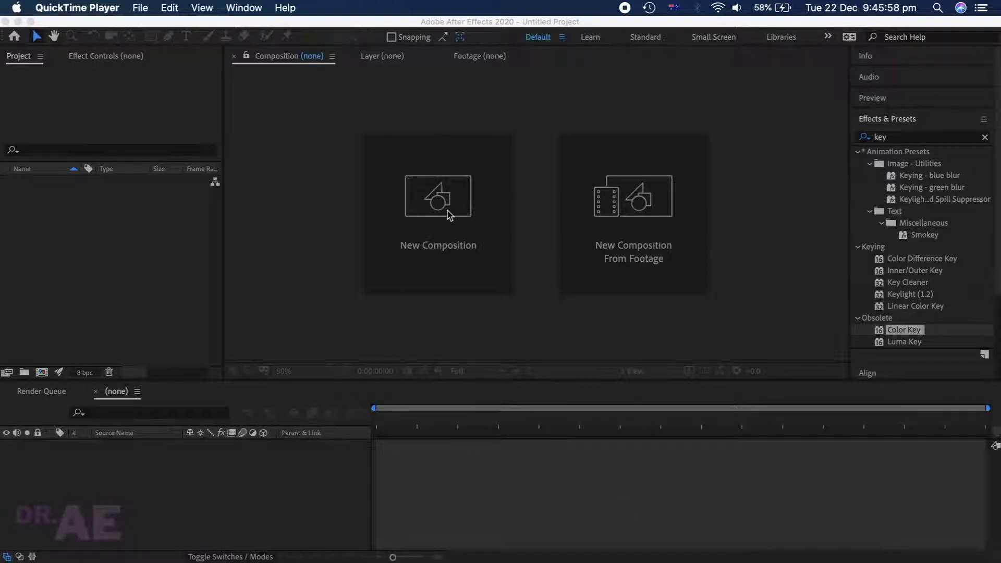
Create a composition named Positions Transition at 1920 x 1080 px, 30 frames per second, with a duration of 0:00:10:19.
left_click(430, 256)
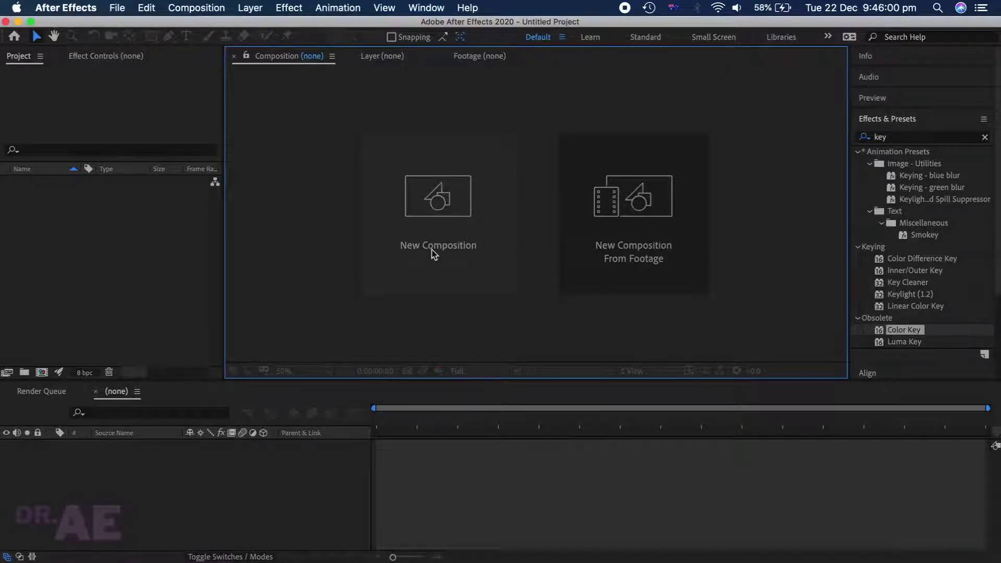
left_click(431, 250)
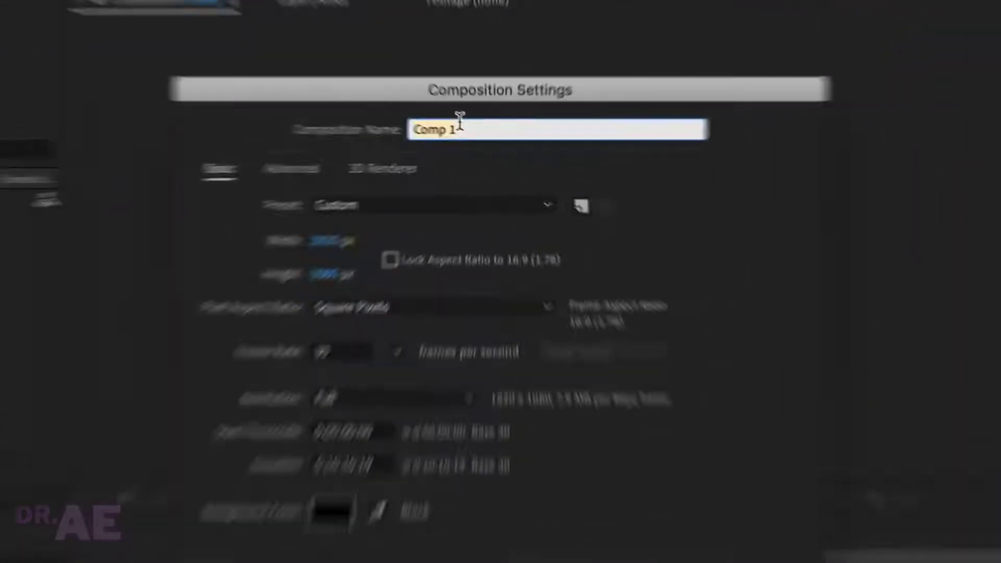
type("C")
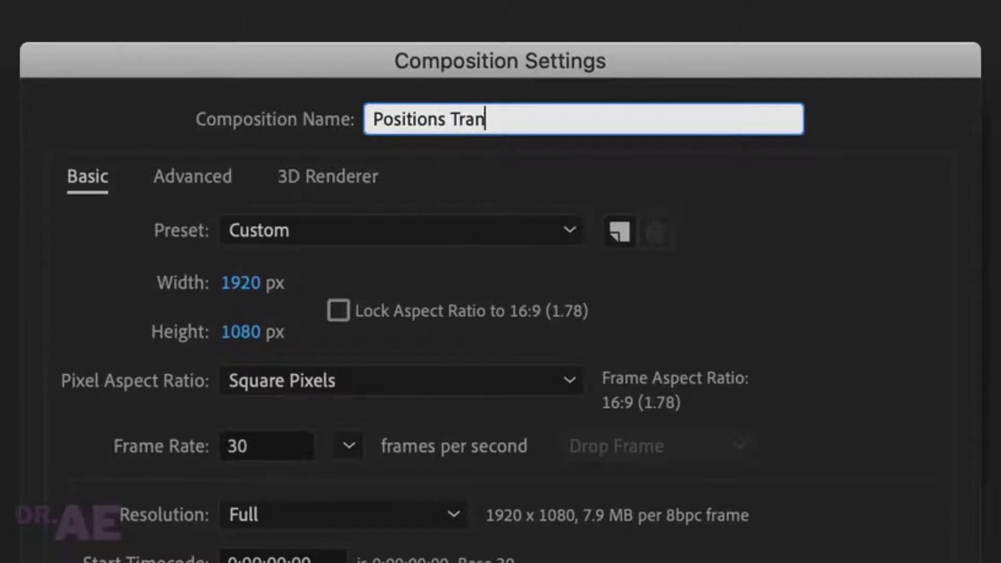
left_click(211, 263)
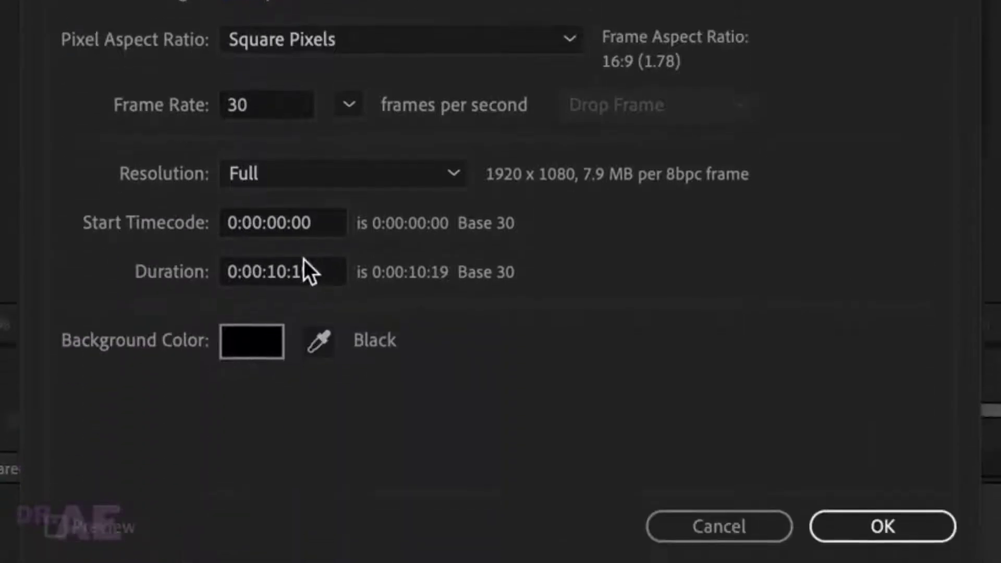
left_click(850, 473)
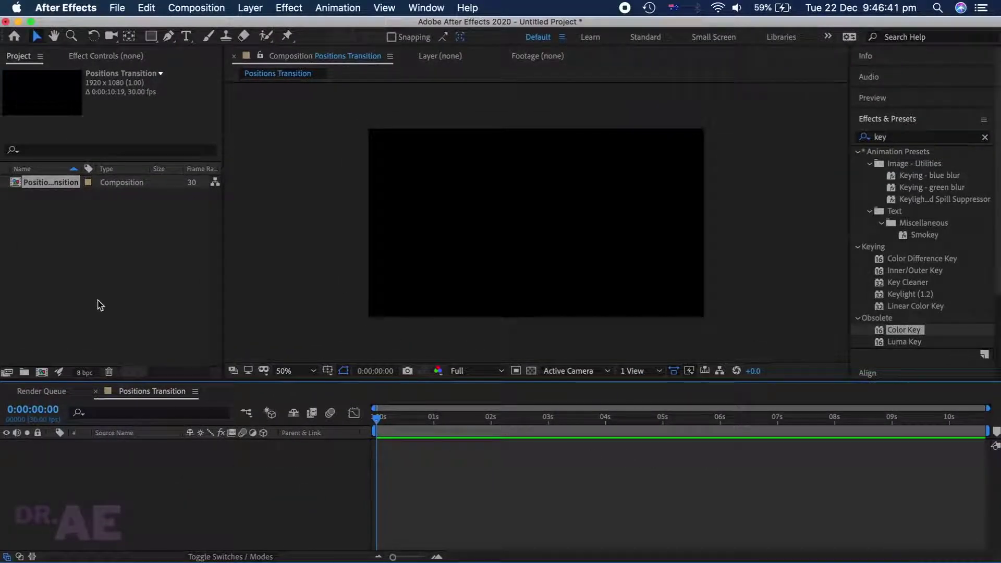
Import the footage files COOKING STOCK.mp4 and ROMANCE STOCK.mp4 into the project.
double_click(79, 262)
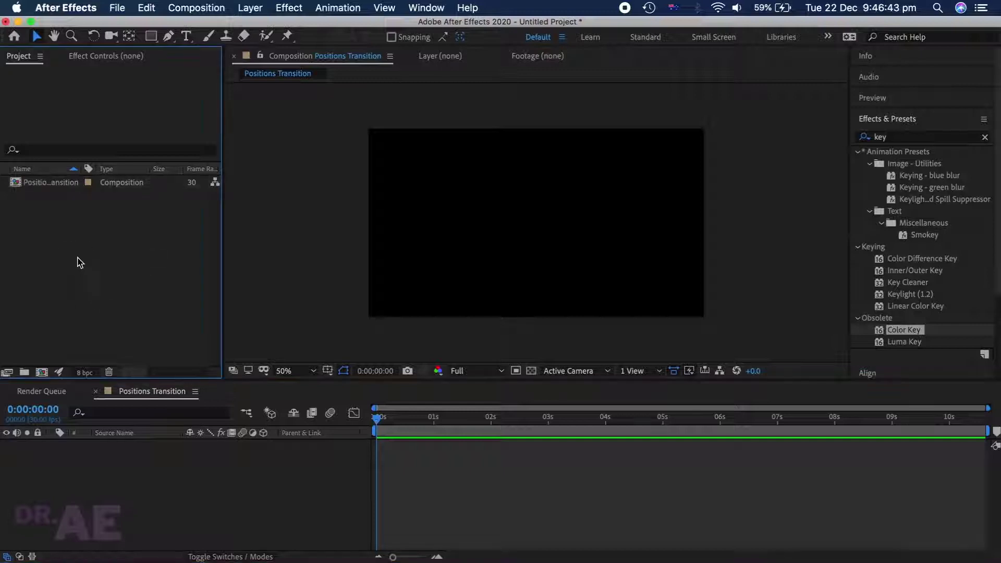
left_click(350, 147)
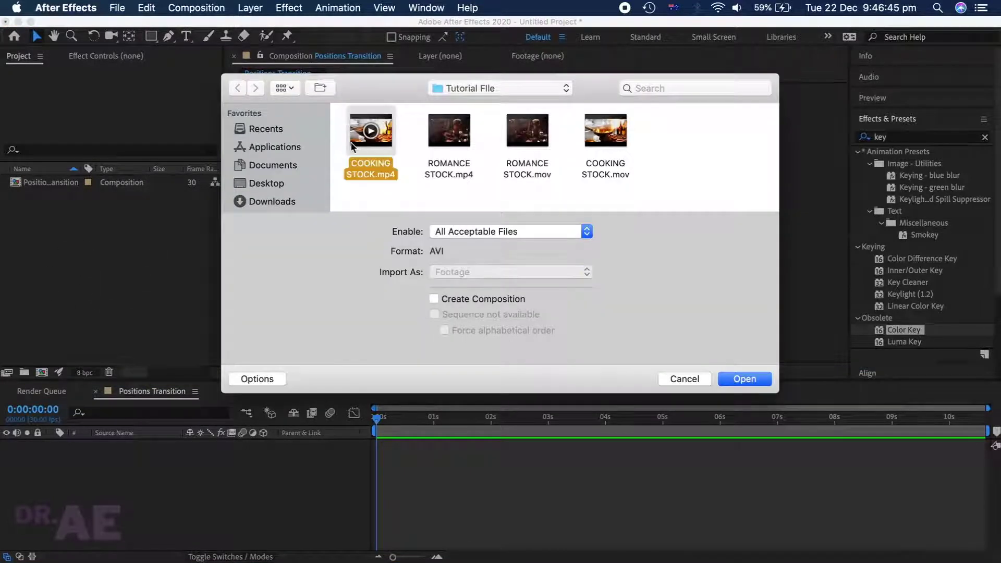
left_click(439, 144, "shift")
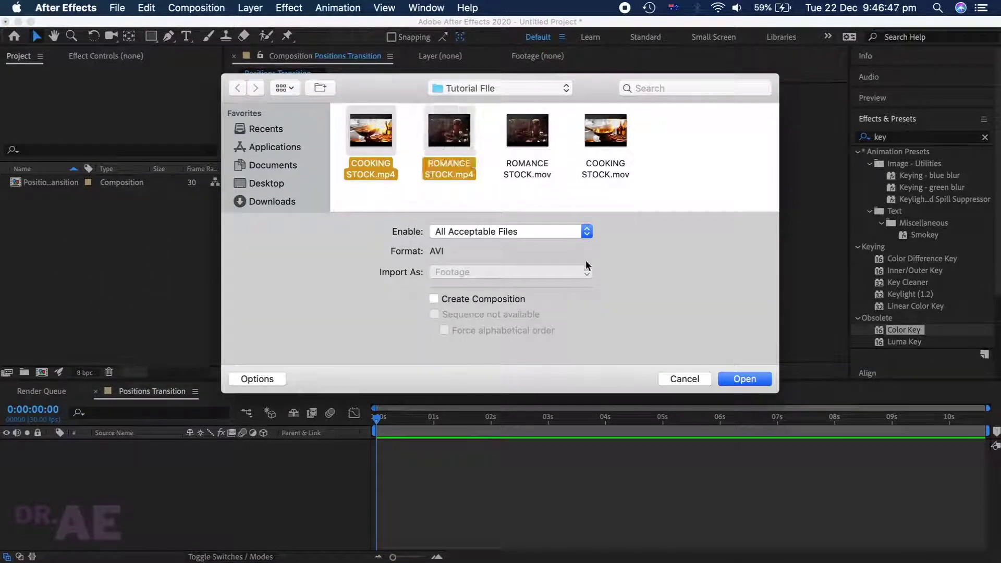
left_click(726, 380)
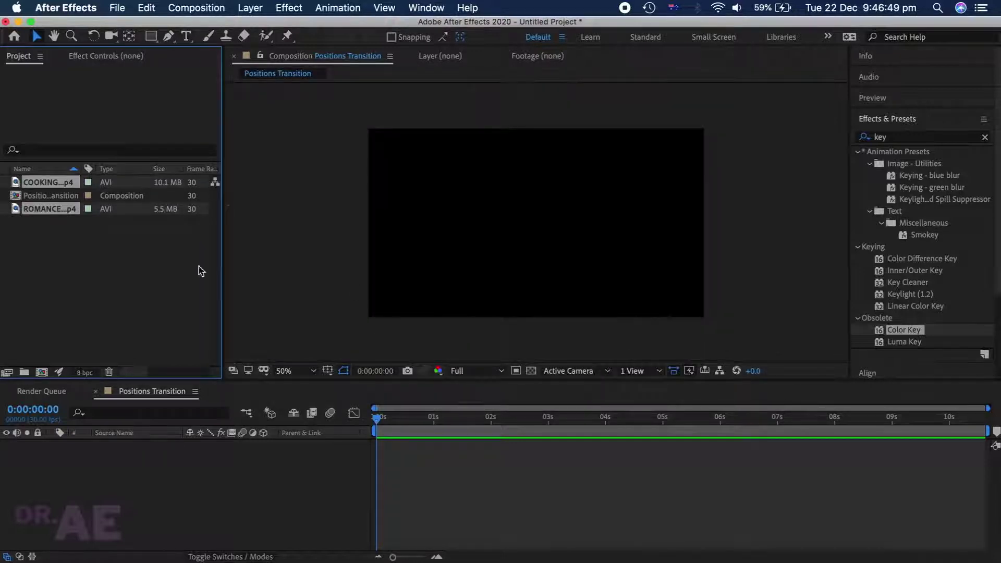
Add both clips to the Positions Transition timeline, with ROMANCE STOCK.mp4 layered above COOKING STOCK.mp4.
left_click(46, 211)
left_click_drag(47, 210, 45, 443)
left_click(46, 182)
left_click_drag(46, 182, 101, 456)
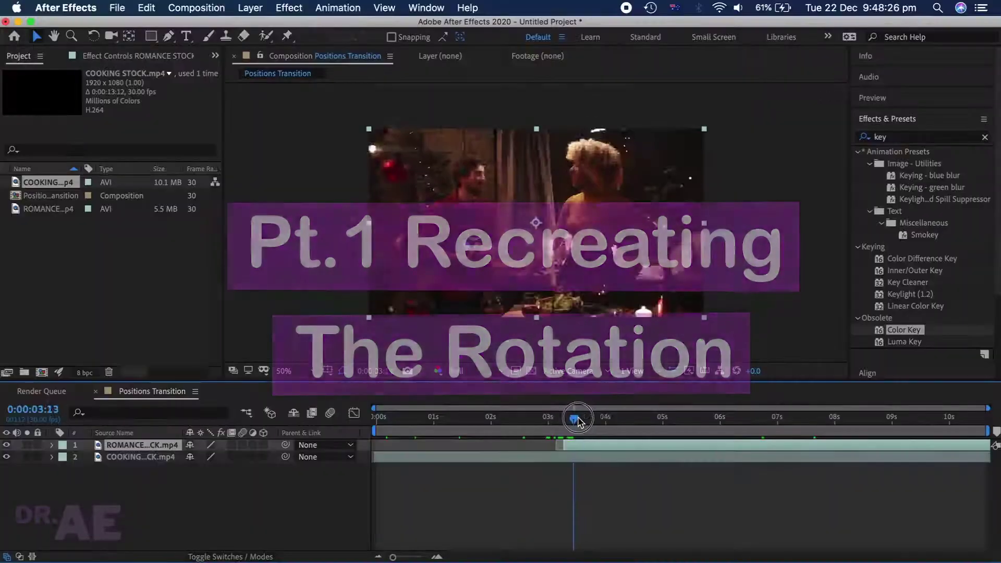
Cut the end of the COOKING STOCK layer at about 5.5 seconds, leaving an overlap with the ROMANCE STOCK layer.
left_click_drag(576, 420, 689, 461)
left_click(689, 462)
key("super+shift+d")
Go to 0:00:03:17 in the overlap of the two clips and flip the ROMANCE STOCK layer vertically.
left_click(519, 423)
left_click_drag(519, 423, 580, 422)
left_click(581, 447)
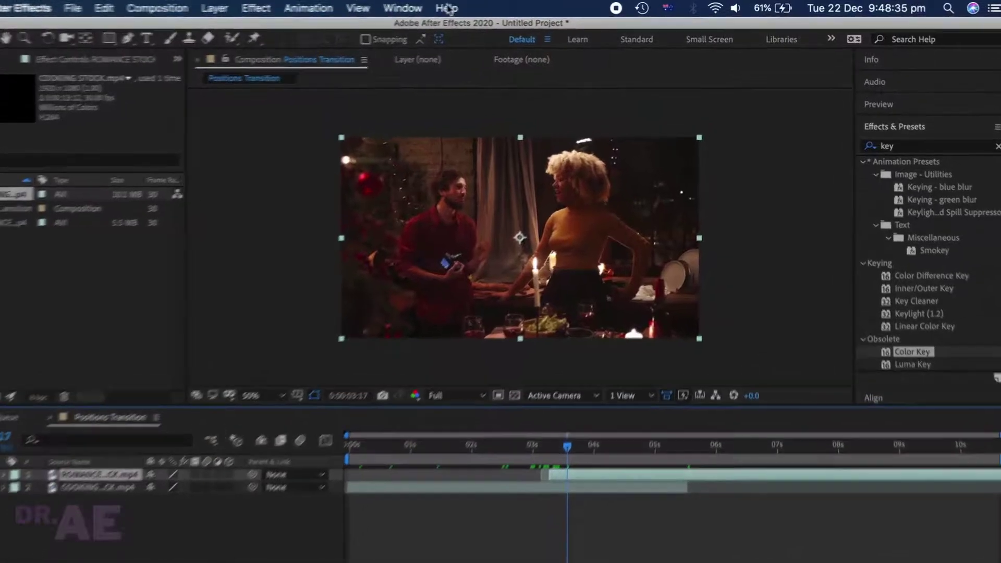
left_click(467, 7)
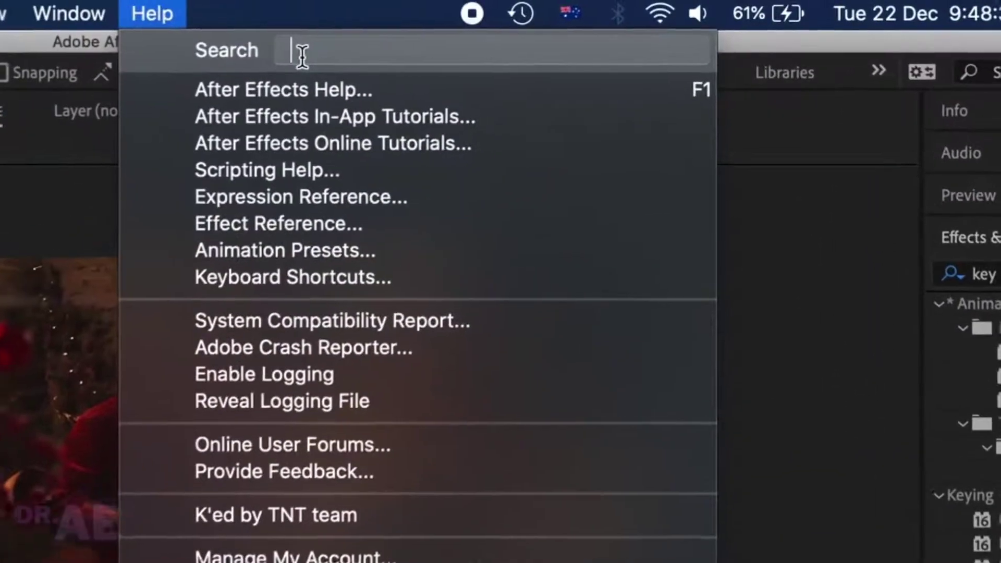
type("flip")
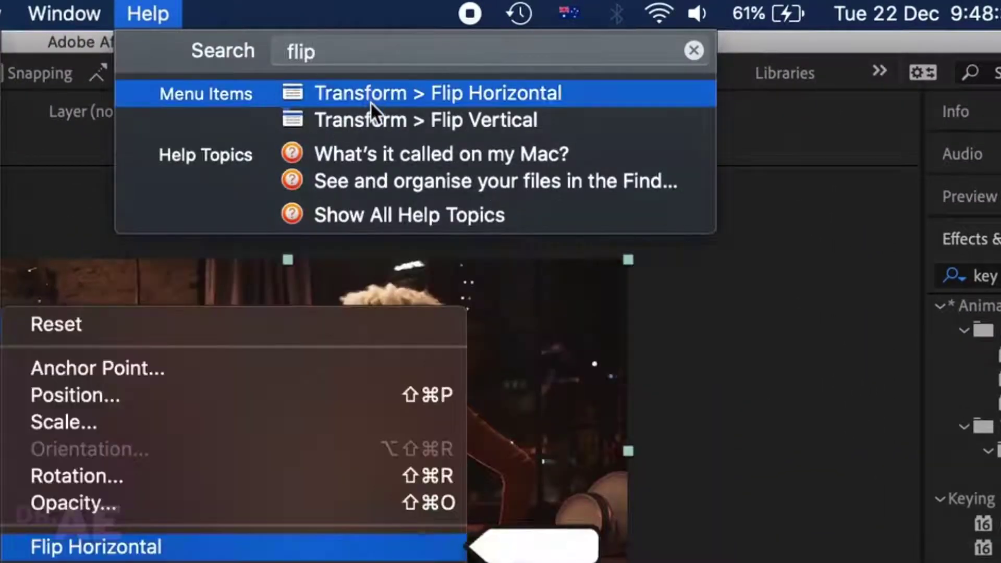
left_click(371, 117)
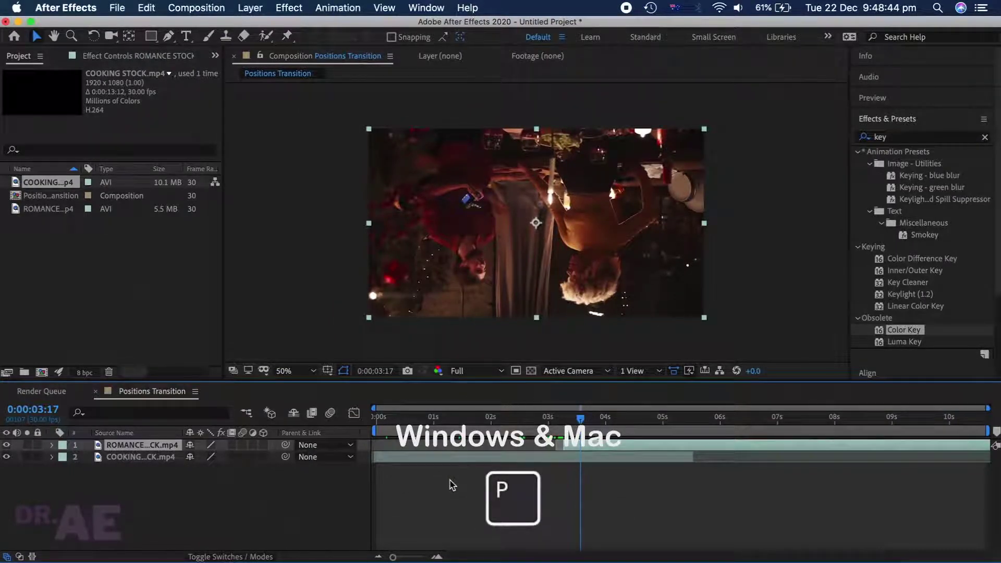
Move the flipped ROMANCE STOCK layer straight down to Position 960, 1629, so it sits directly beneath the cooking clip.
key("p")
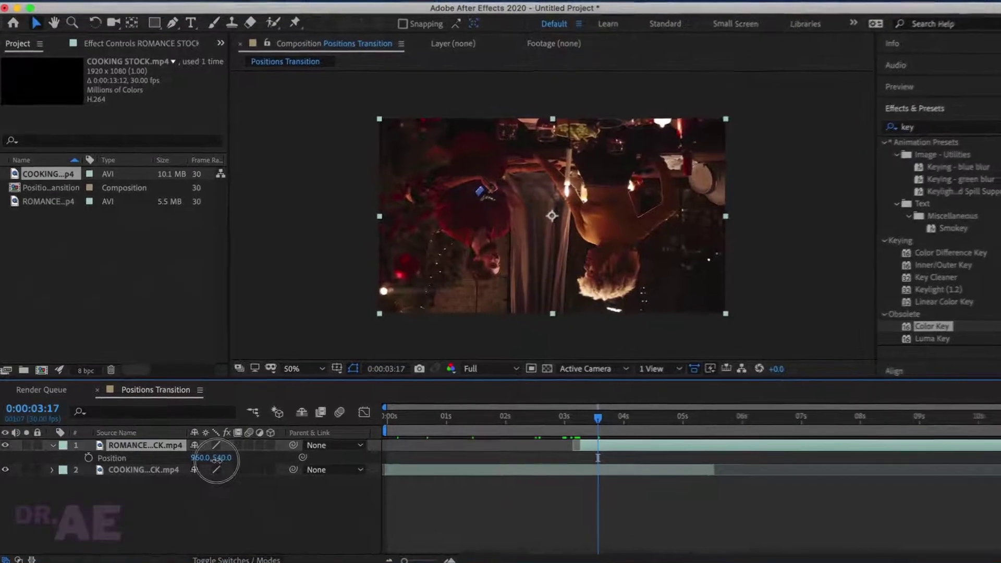
left_click_drag(216, 458, 521, 458)
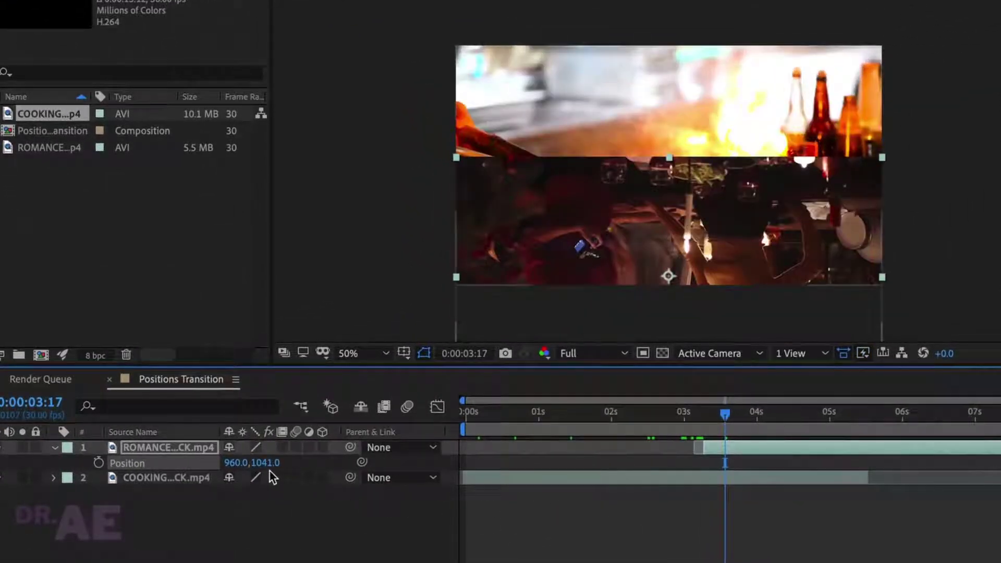
left_click_drag(263, 463, 686, 554)
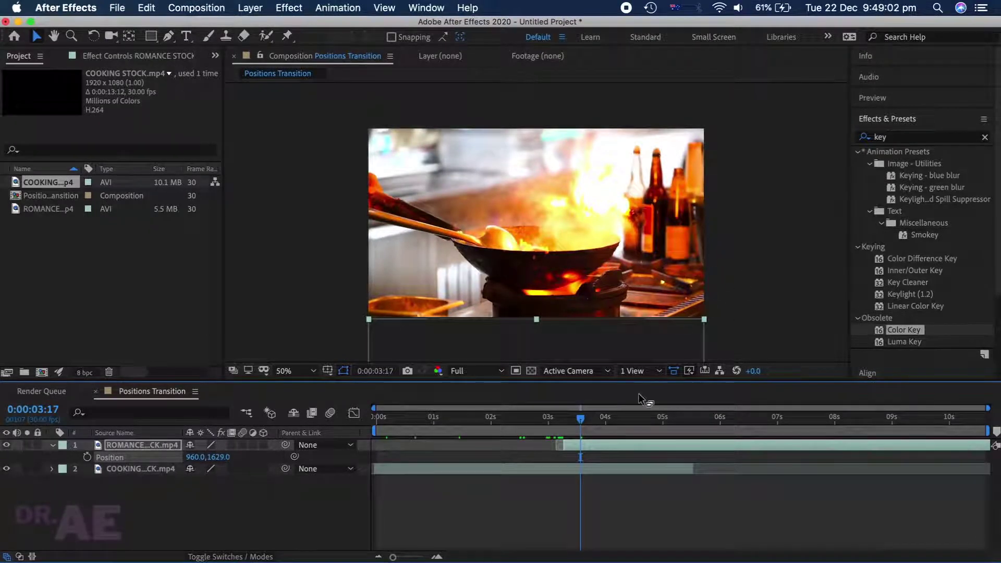
Find the Motion Tile effect and apply it to the COOKING STOCK layer.
left_click(583, 445)
left_click(567, 470)
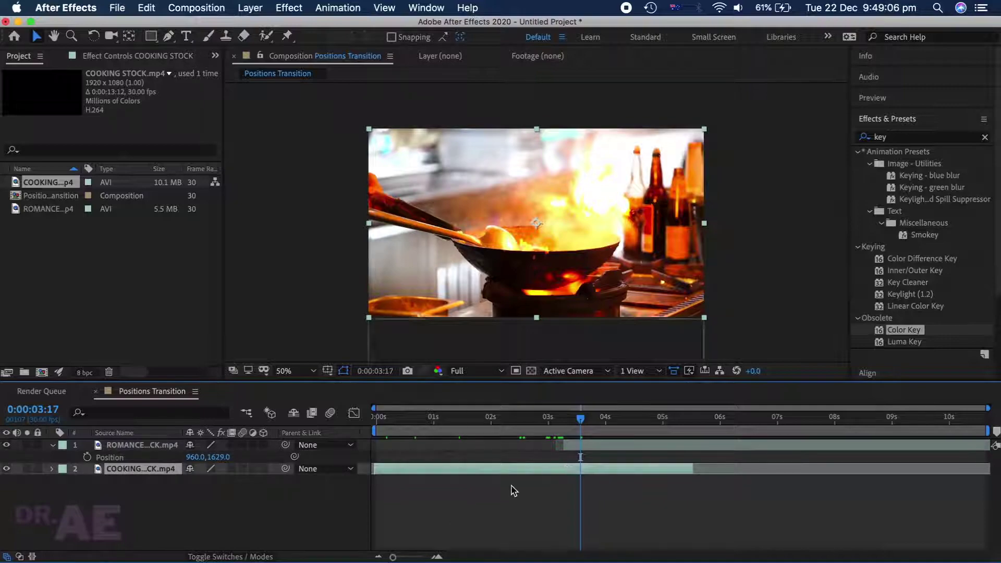
key("BackSpace")
key("BackSpace")
key("BackSpace")
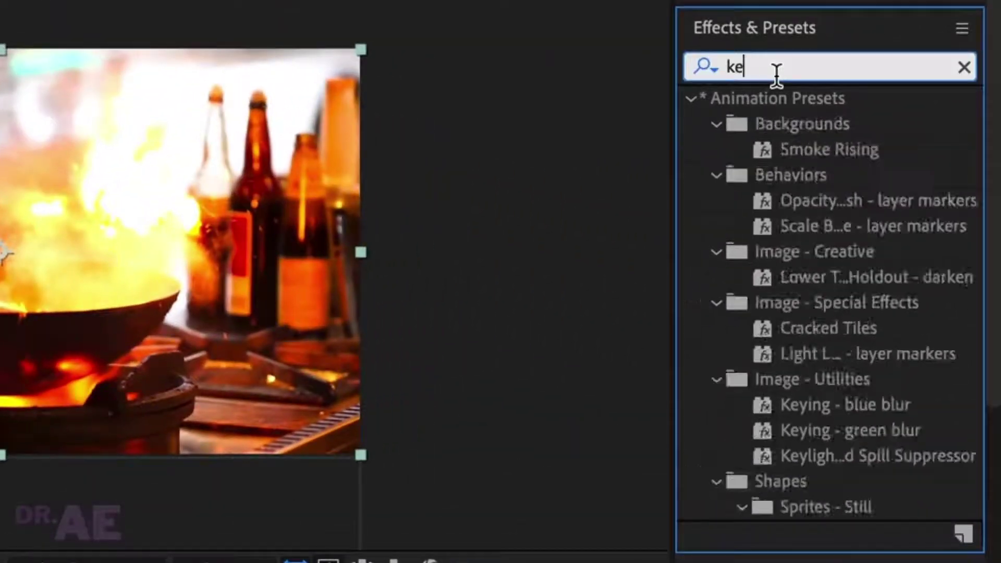
type("motion tie")
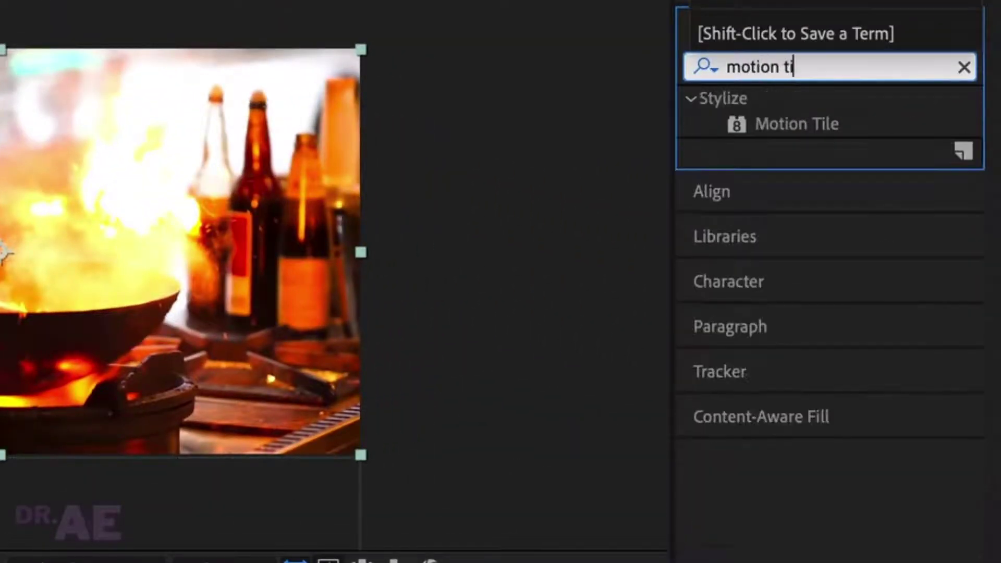
key("BackSpace")
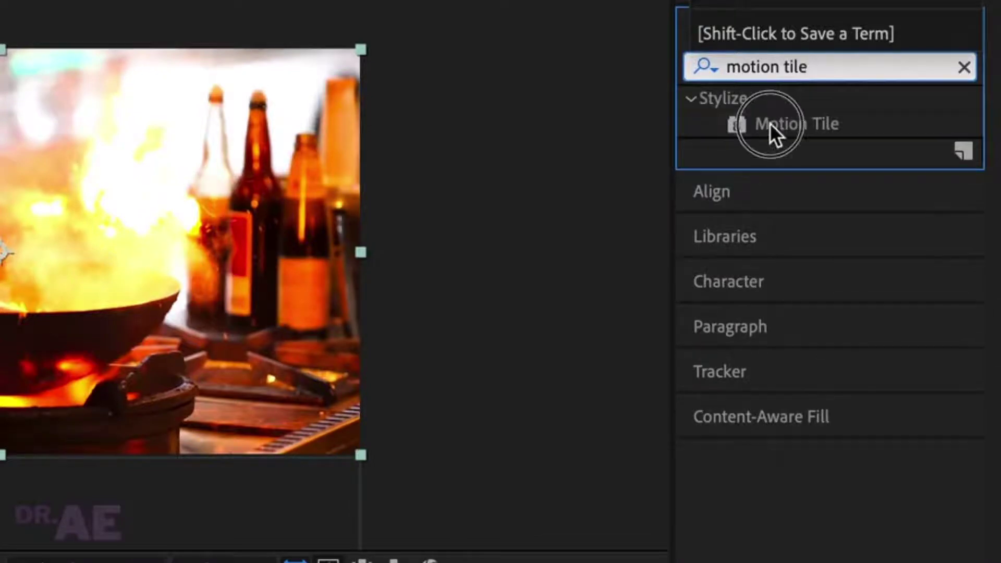
double_click(769, 123)
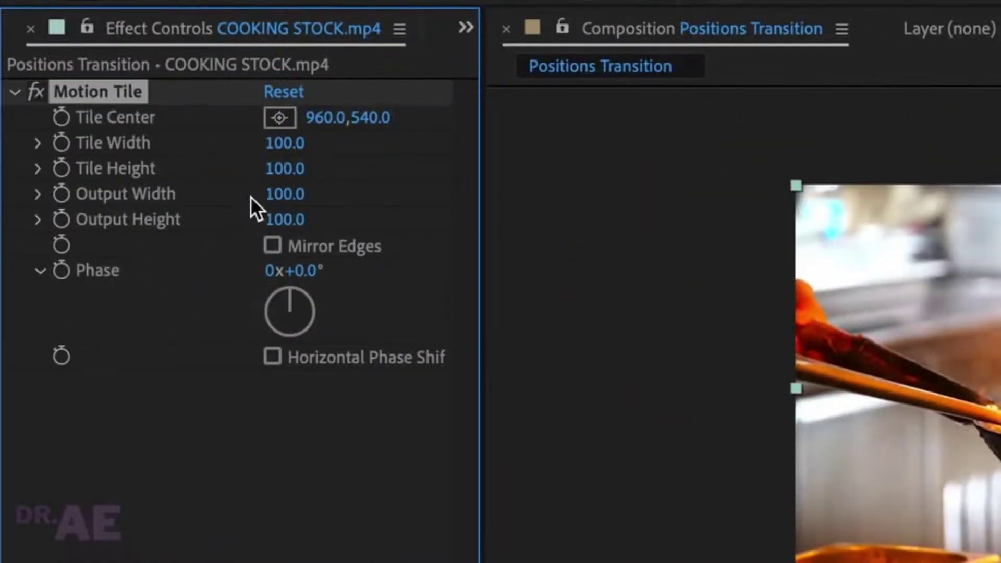
Set the Motion Tile's Output Width and Output Height to 200 each.
left_click(286, 196)
type("200")
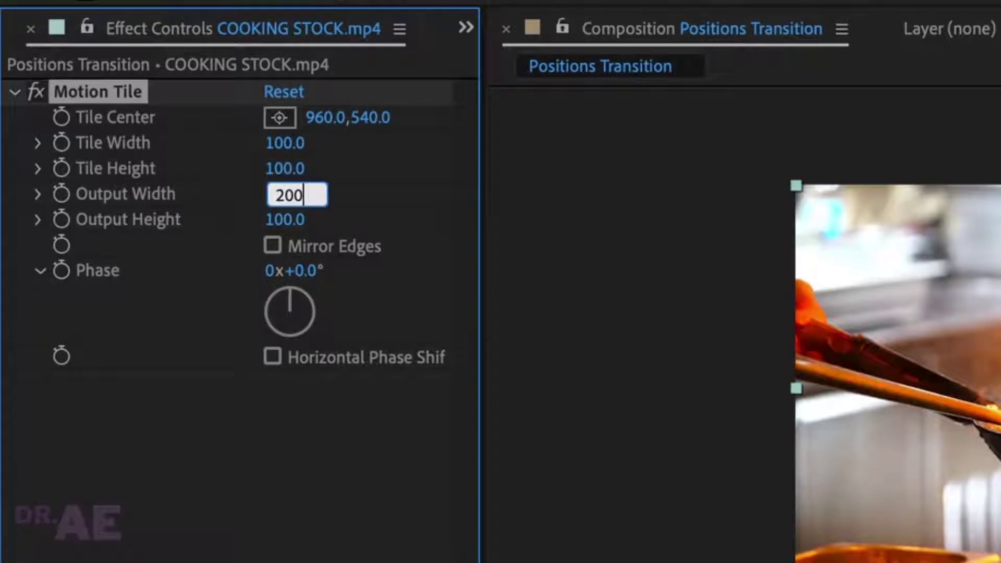
key("Return")
left_click(279, 218)
type("200")
key("Return")
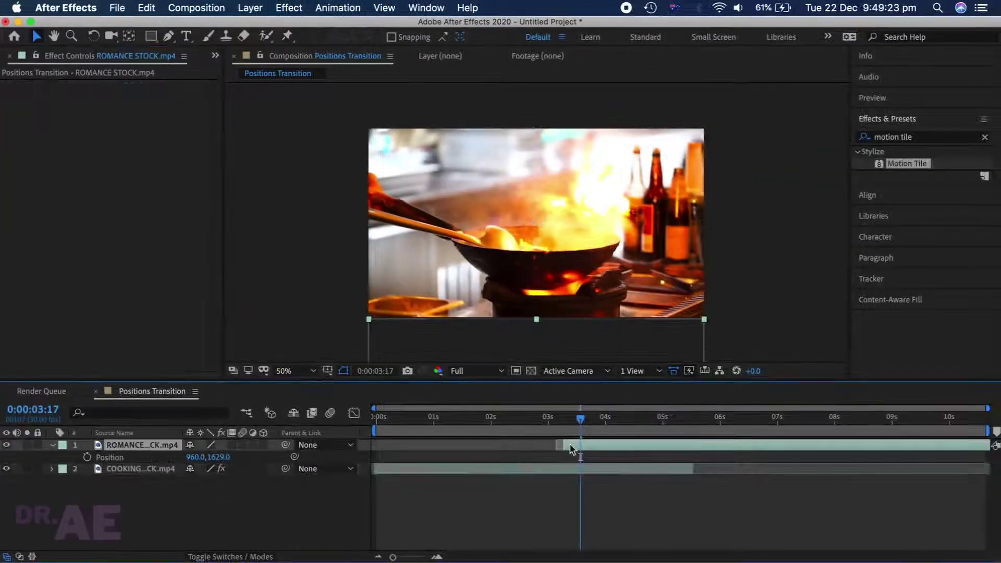
Add a new null object above the two clips in the composition.
left_click(563, 468)
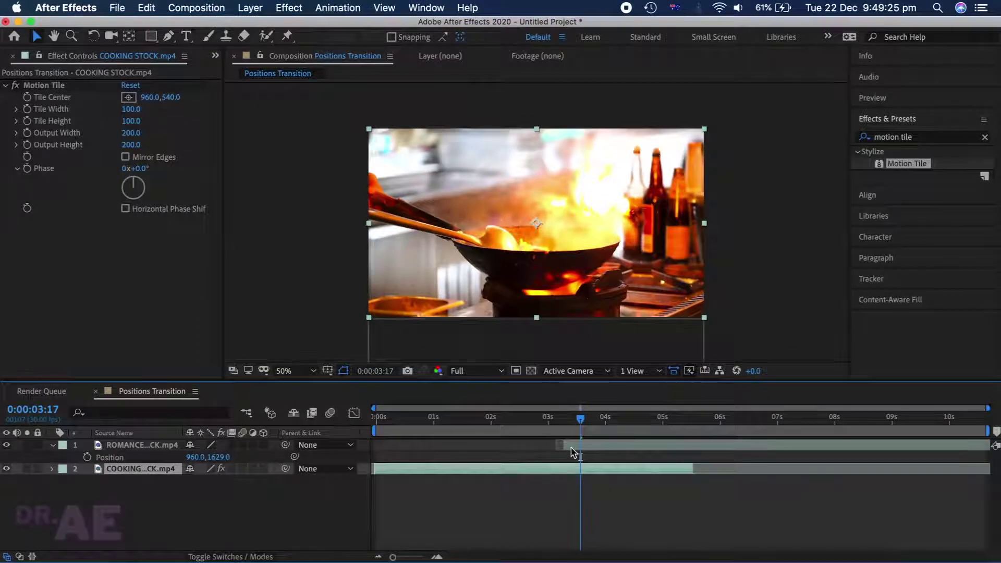
left_click(308, 492)
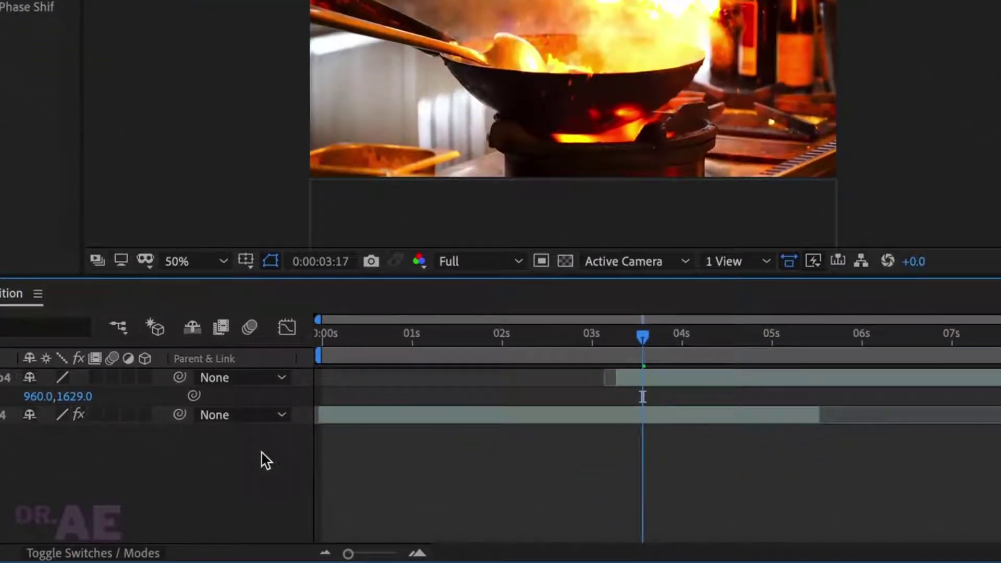
right_click(262, 452)
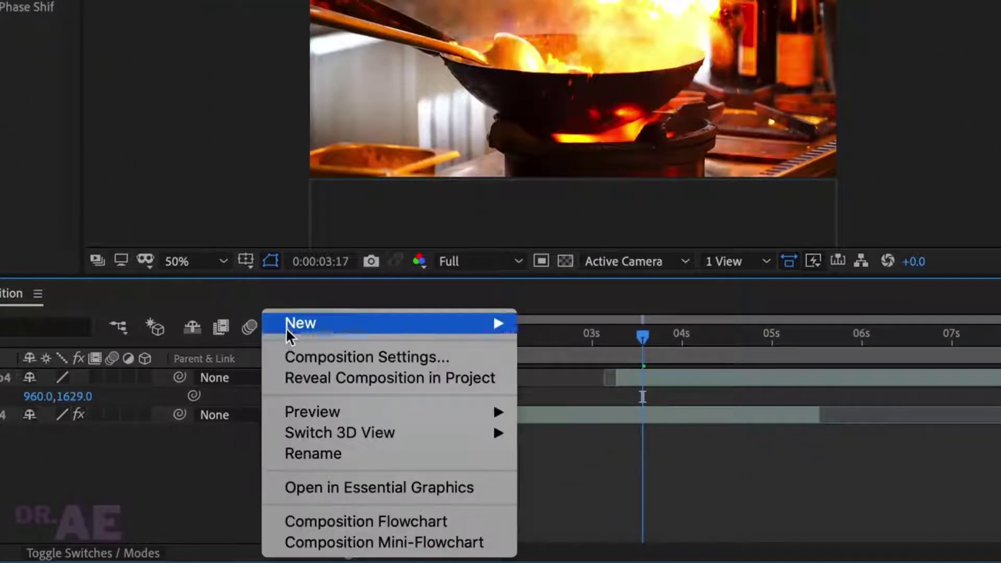
mouse_move(287, 329)
left_click(551, 438)
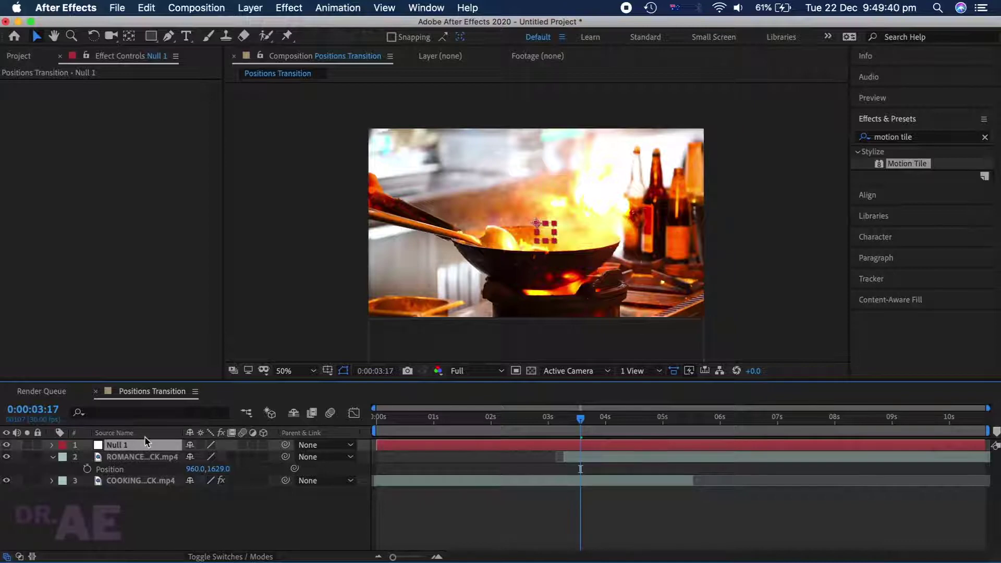
Move the null object down to the seam between the cooking clip's lower edge and the ROMANCE STOCK clip.
left_click(576, 457)
left_click(576, 445)
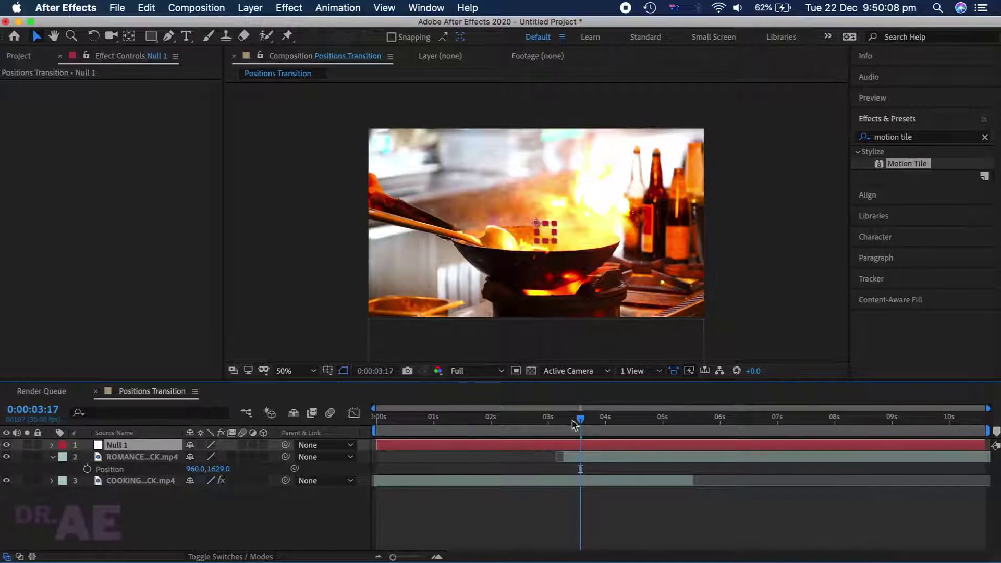
left_click_drag(537, 226, 546, 323)
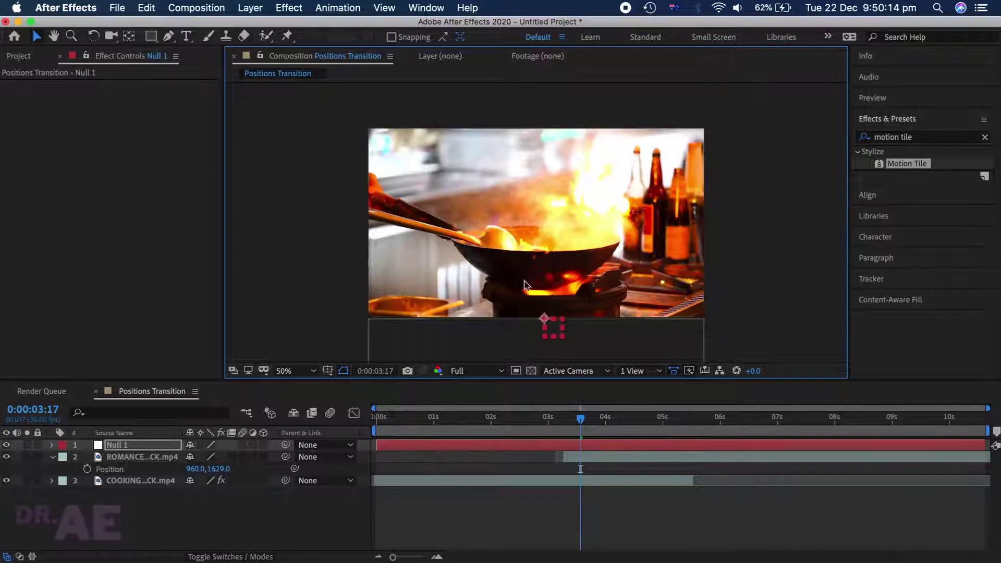
Parent the ROMANCE STOCK and COOKING STOCK layers to the null object.
left_click(577, 461)
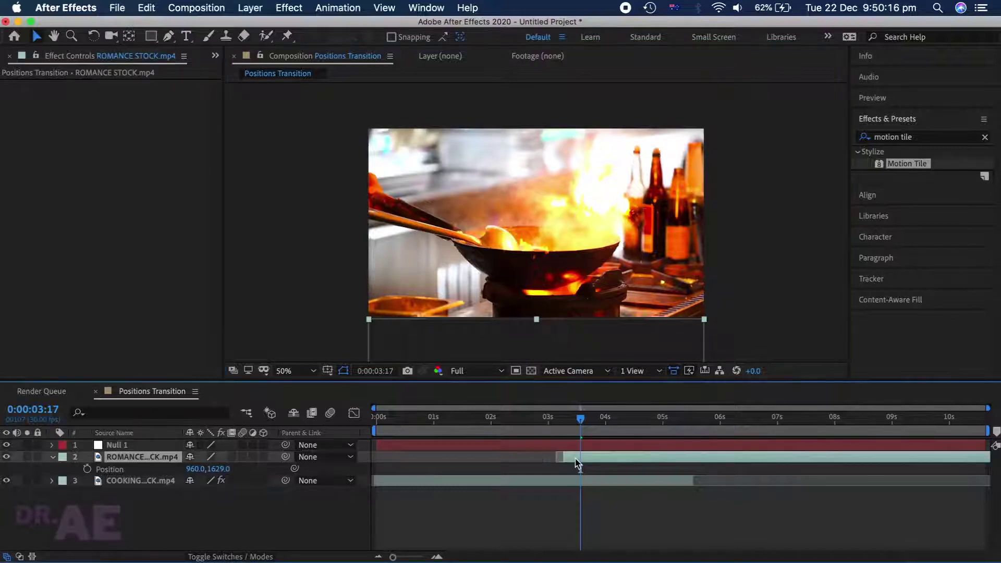
left_click(582, 480, "shift")
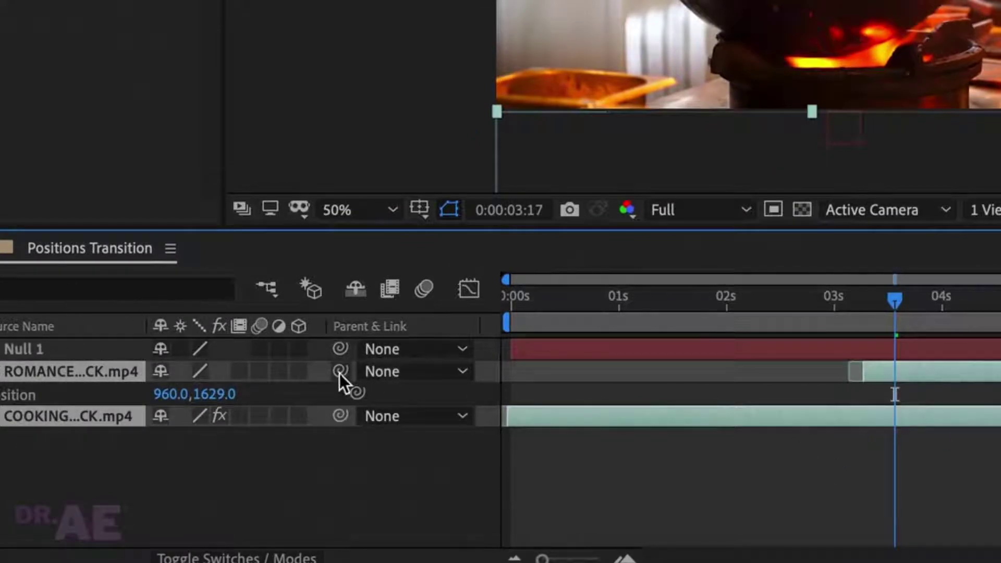
left_click_drag(340, 411, 97, 346)
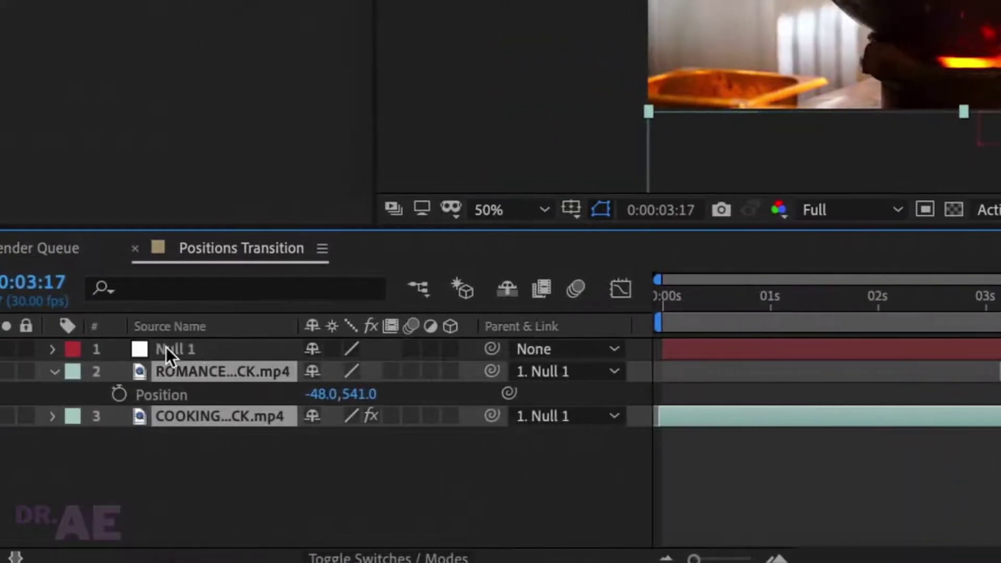
Reveal the null object's Rotation property and rotate the null to -19°.
left_click(784, 479)
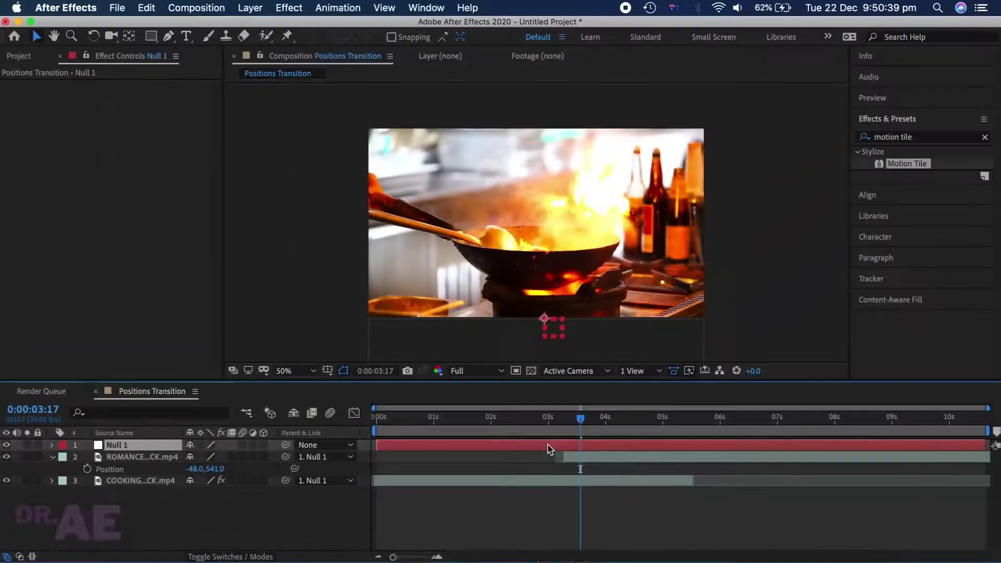
left_click(580, 448)
key("r")
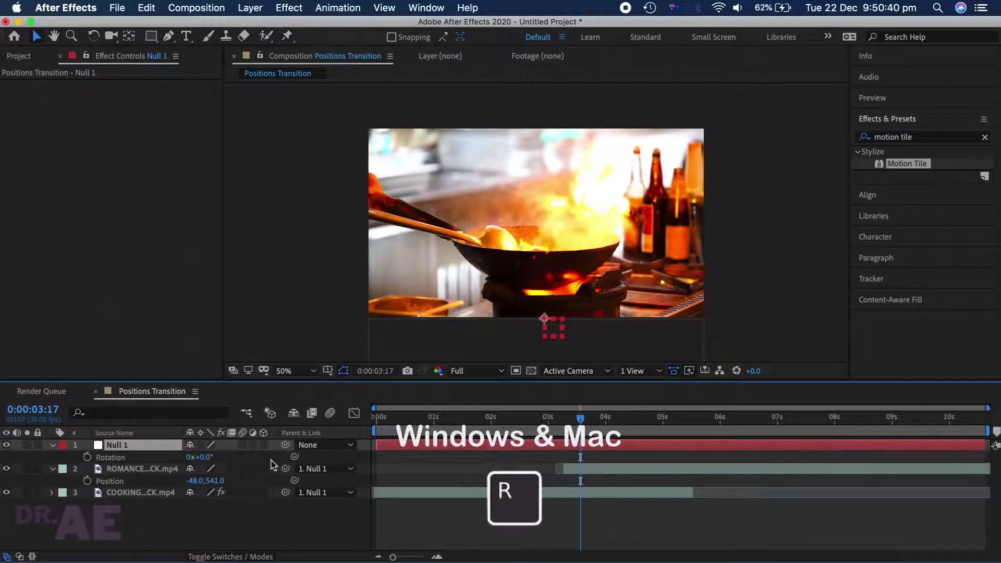
left_click_drag(198, 456, 190, 457)
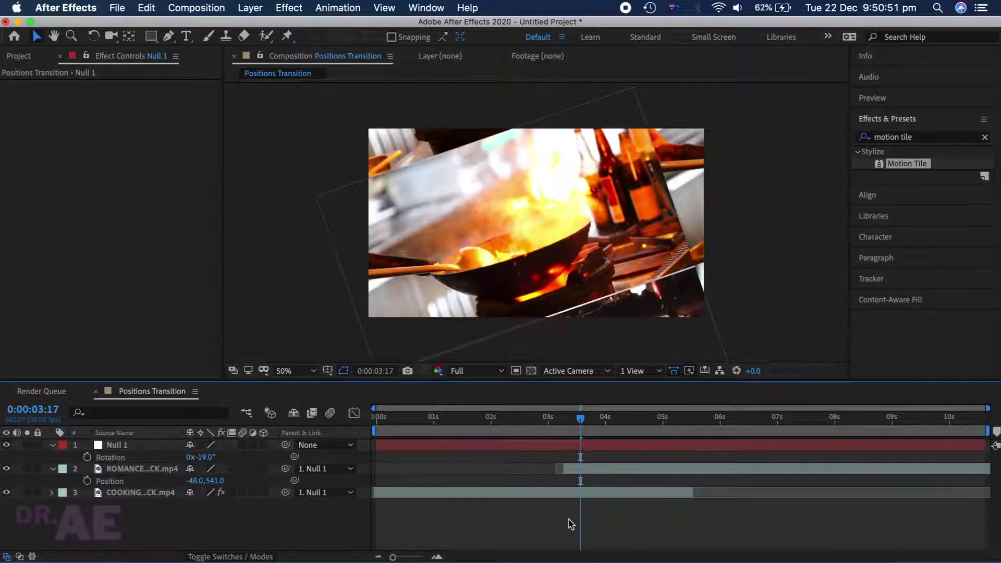
Enable Mirror Edges in the COOKING STOCK clip's Motion Tile and rotate the null object to -160°.
key("ctrl+Down")
left_click(550, 490)
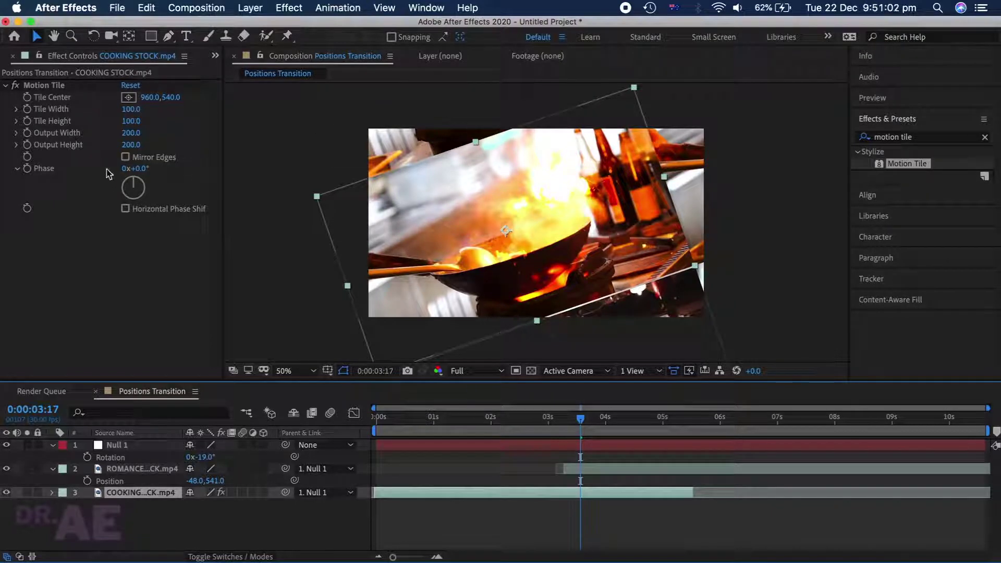
left_click(125, 157)
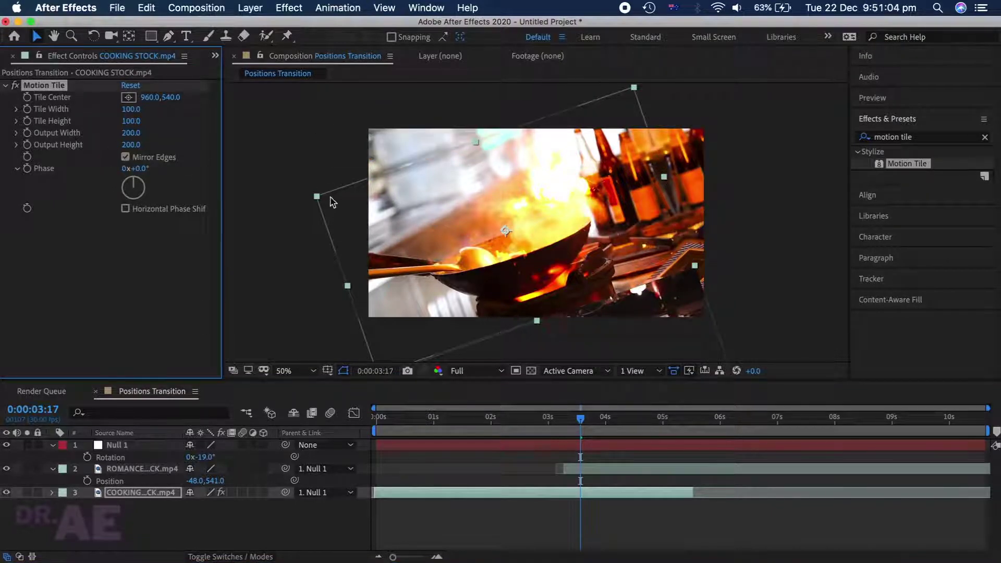
left_click_drag(200, 457, 112, 465)
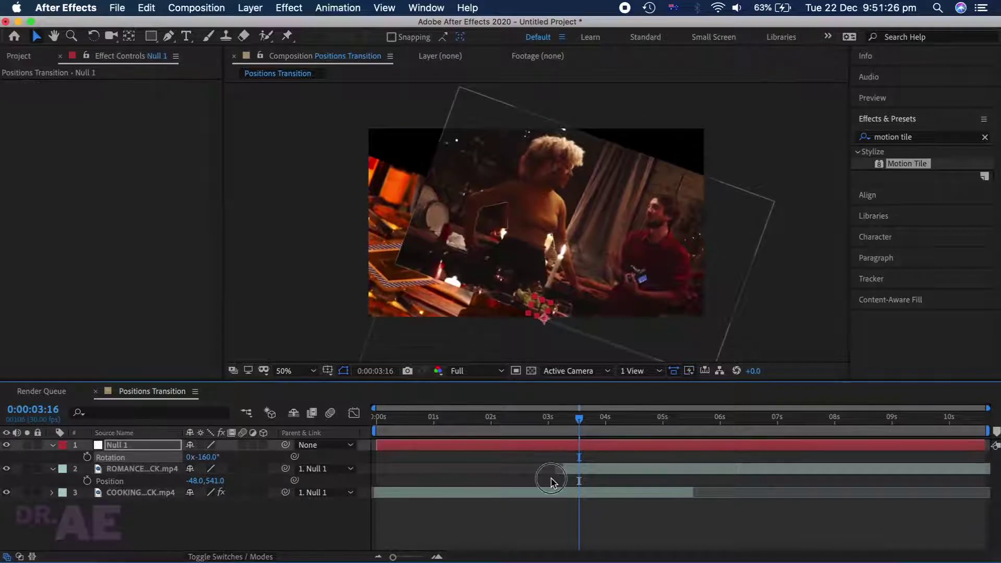
Find the CC RepeTile effect and apply it to the ROMANCE STOCK clip.
left_click(576, 469)
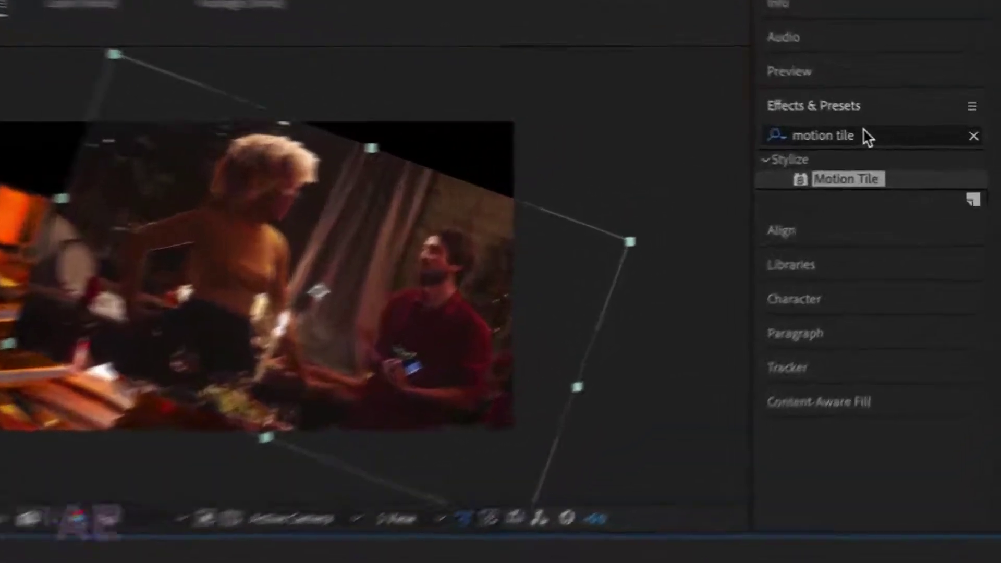
left_click(924, 133)
key("BackSpace")
key("BackSpace")
key("BackSpace")
key("BackSpace")
key("BackSpace")
key("BackSpace")
key("BackSpace")
key("BackSpace")
key("BackSpace")
key("BackSpace")
key("BackSpace")
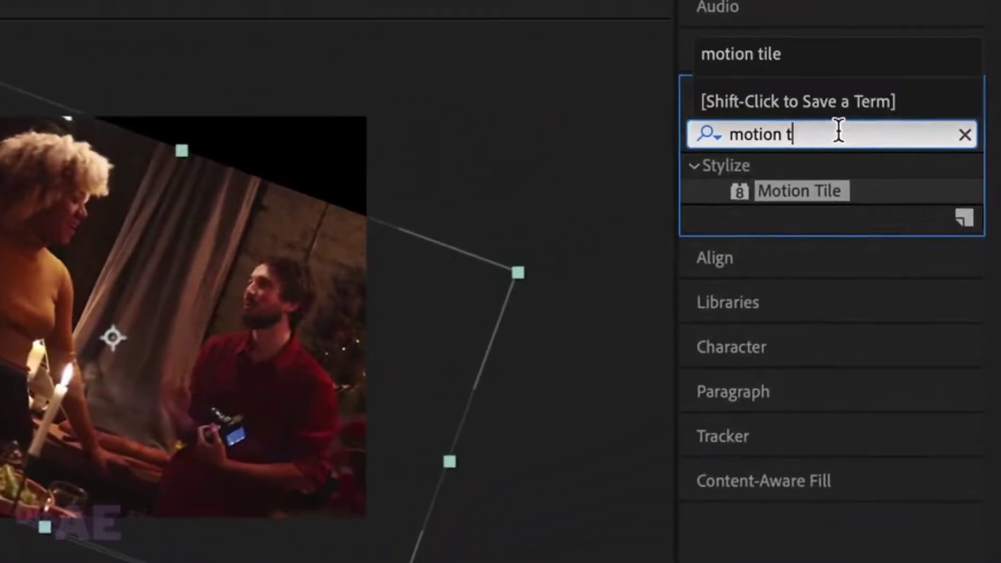
type("repe")
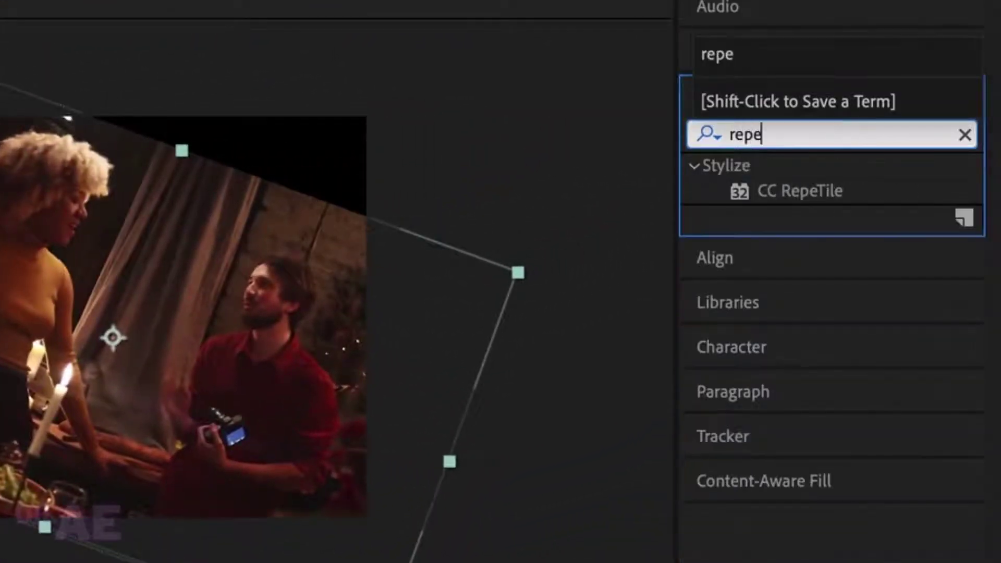
left_click(831, 189)
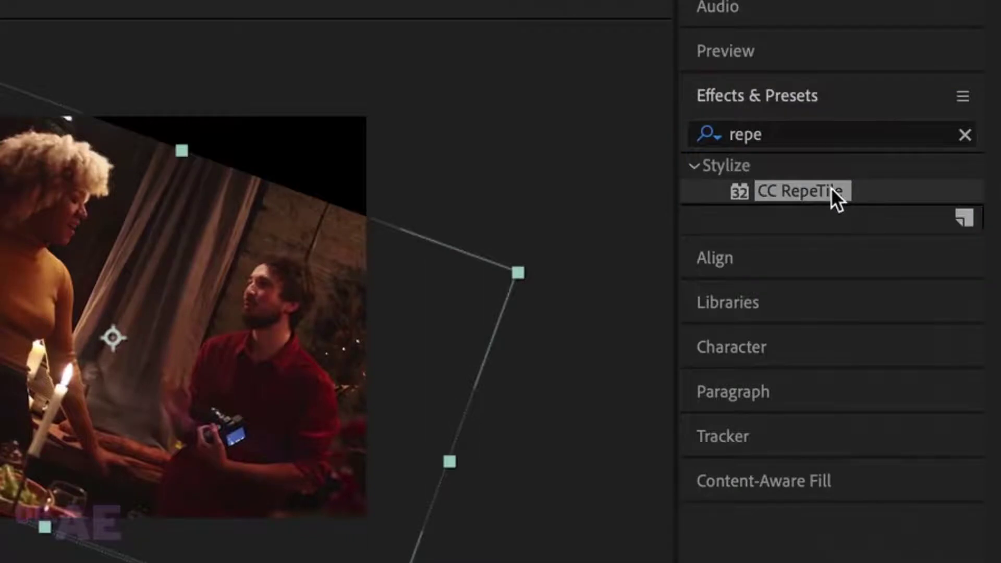
double_click(831, 189)
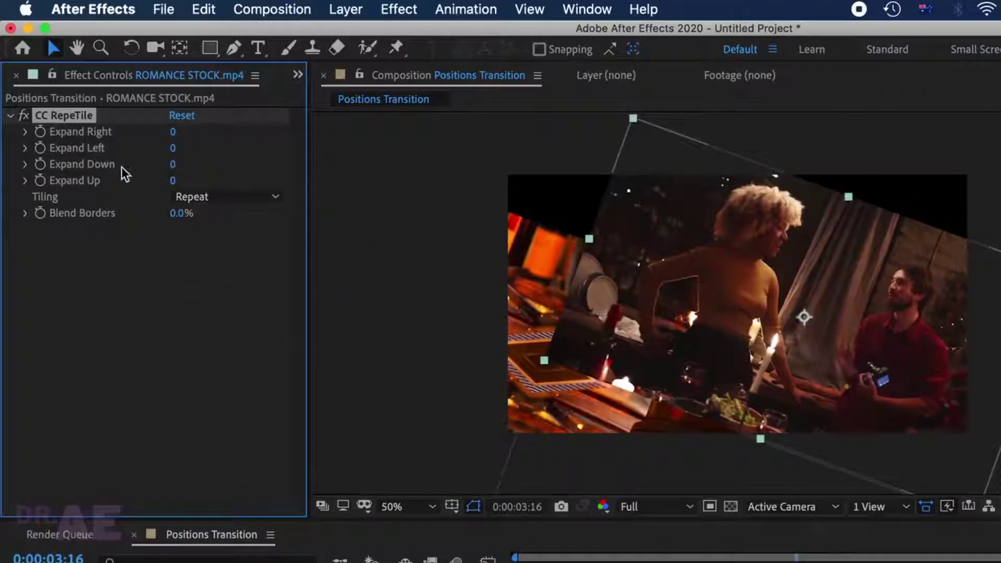
Set the CC RepeTile effect's Expand Up to 314, Expand Right to 540, Expand Left to 271 and Tiling to Unfold.
left_click_drag(175, 182, 489, 197)
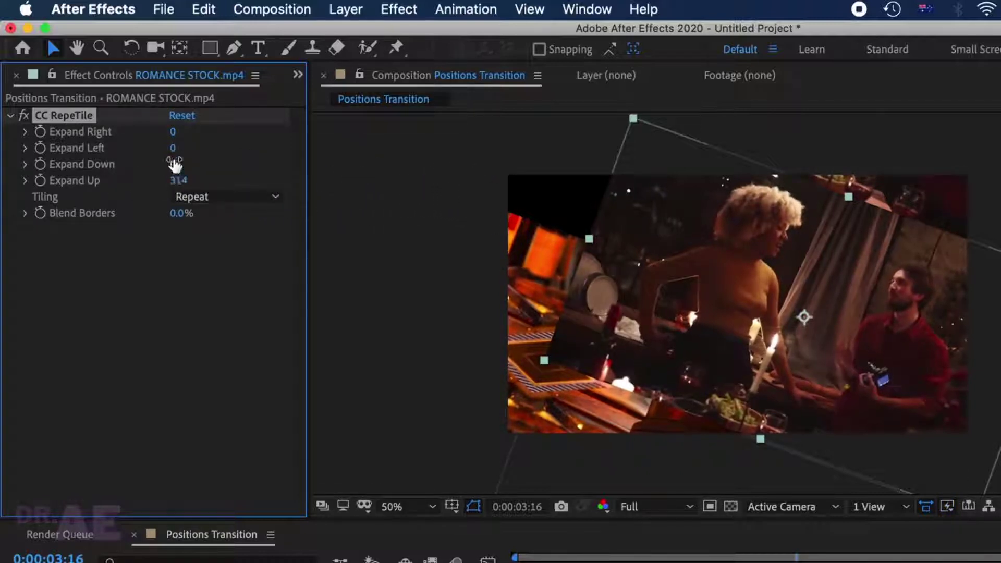
left_click_drag(175, 152, 346, 156)
left_click_drag(172, 131, 675, 188)
left_click(177, 132)
type("540")
left_click(241, 127)
left_click(182, 148)
left_click_drag(182, 147, 274, 146)
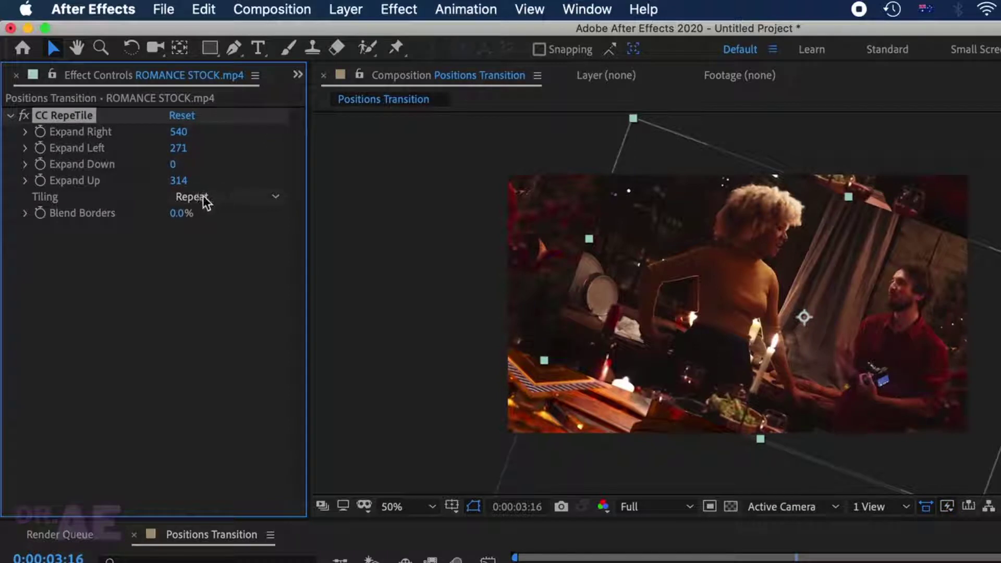
left_click(197, 196)
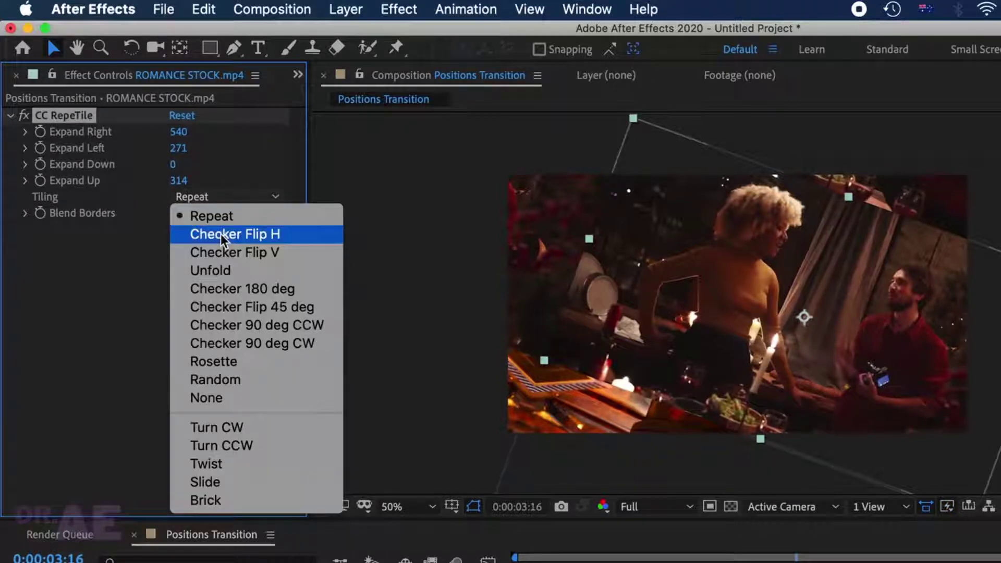
left_click(206, 271)
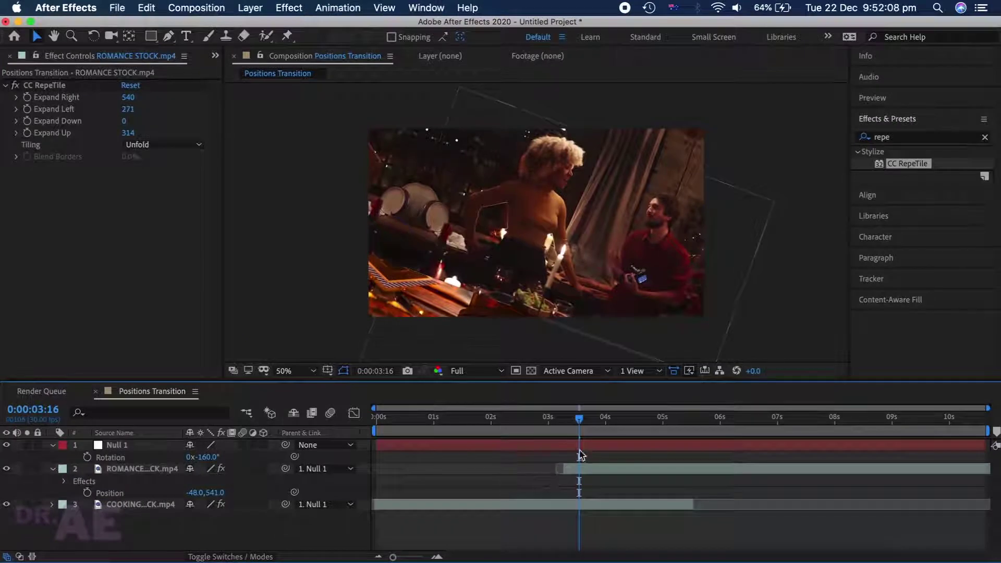
Return the null object's Rotation to 0° and add a Rotation keyframe at 0:00:03:08.
left_click(563, 448)
left_click_drag(207, 457, 208, 478)
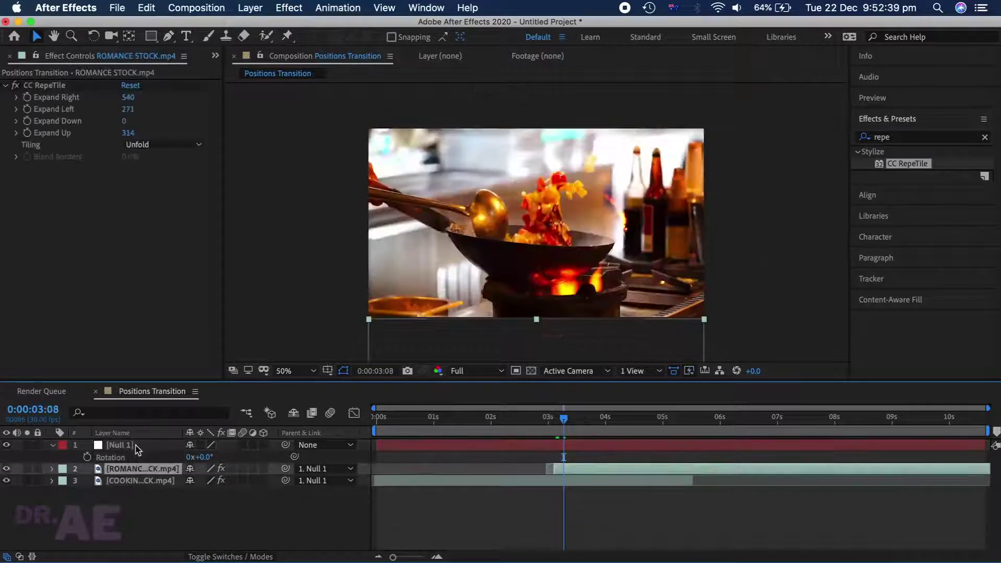
left_click(136, 450)
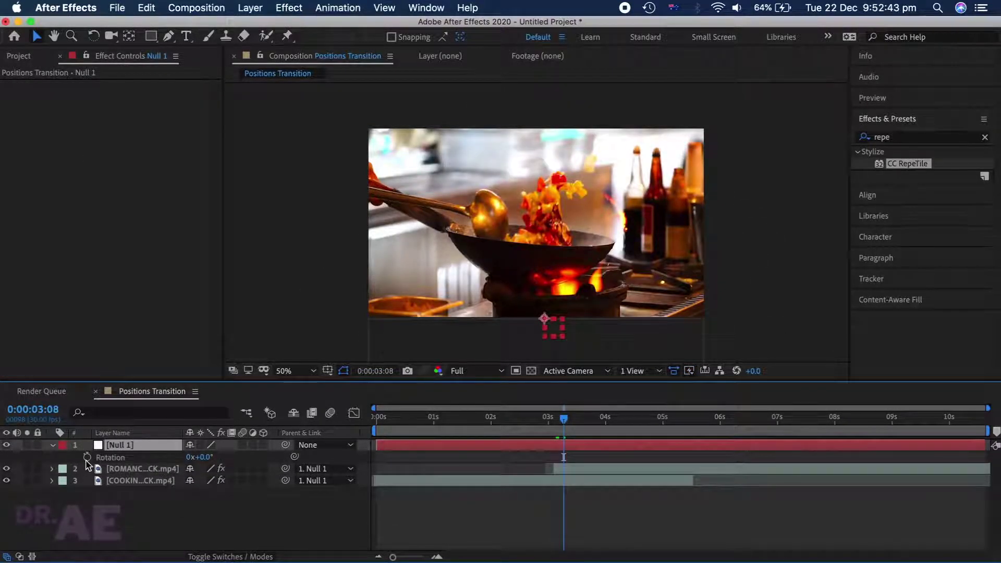
left_click(87, 457)
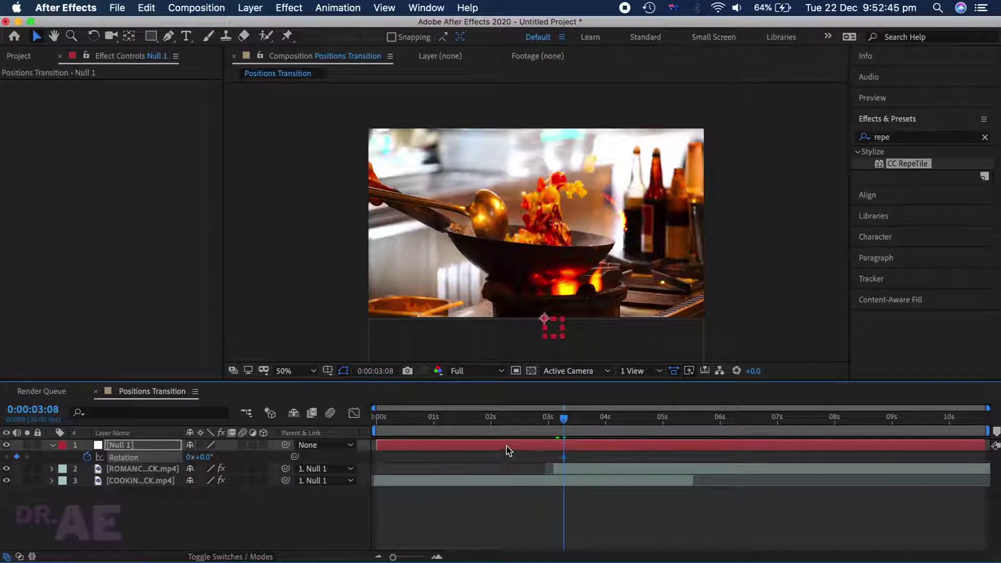
Add a second Rotation keyframe of -180° on the null object at 0:00:03:21.
left_click(564, 423)
left_click_drag(564, 423, 589, 425)
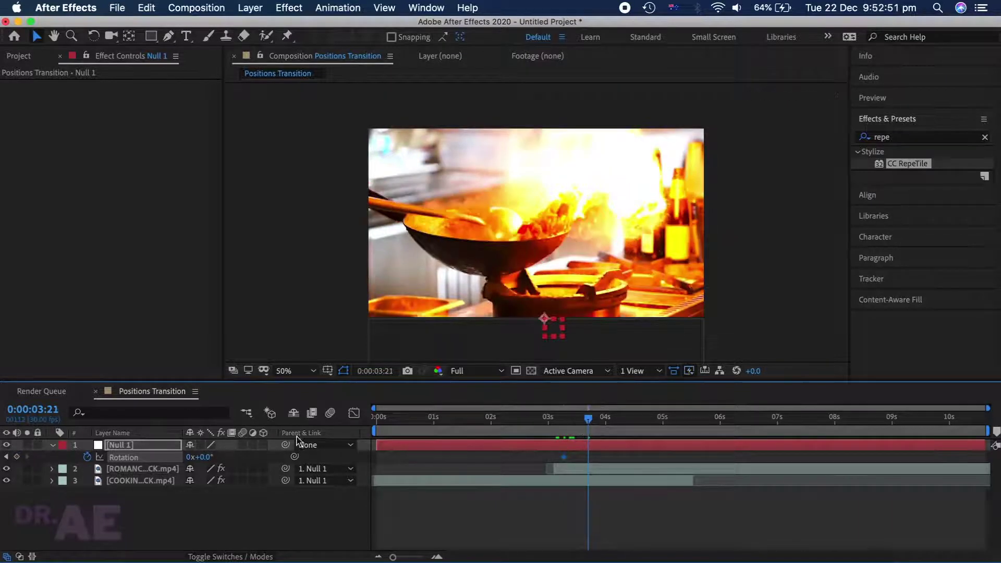
left_click_drag(204, 457, 89, 467)
left_click(495, 518)
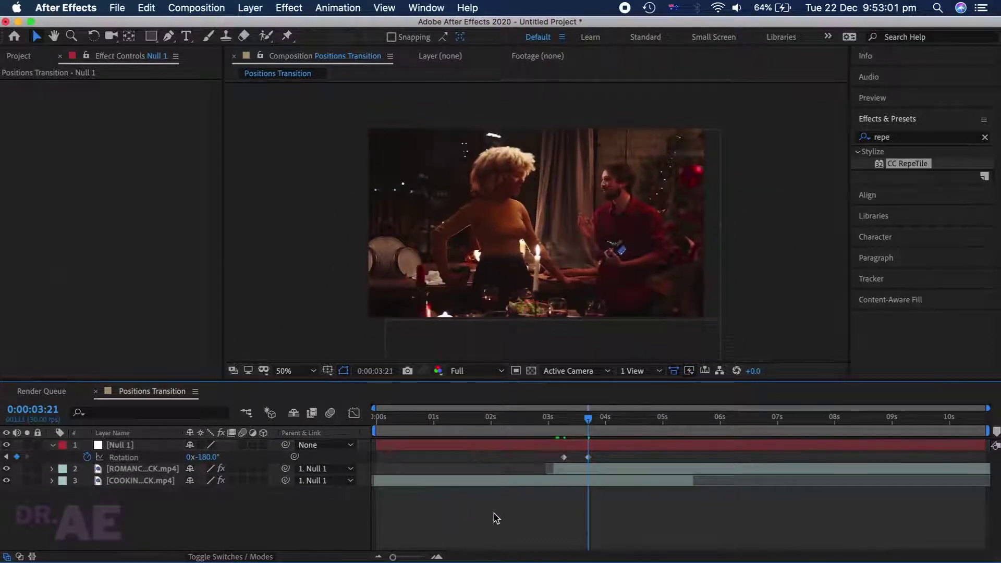
Apply Easy Ease to both of the null object's Rotation keyframes.
left_click_drag(557, 423, 583, 420)
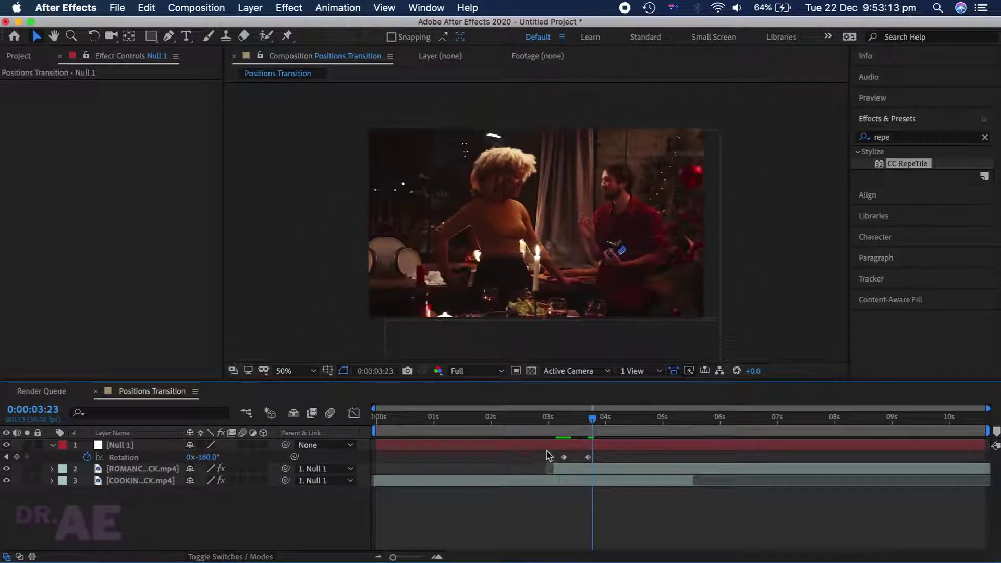
left_click_drag(547, 458, 575, 453)
left_click(612, 460)
left_click(611, 459)
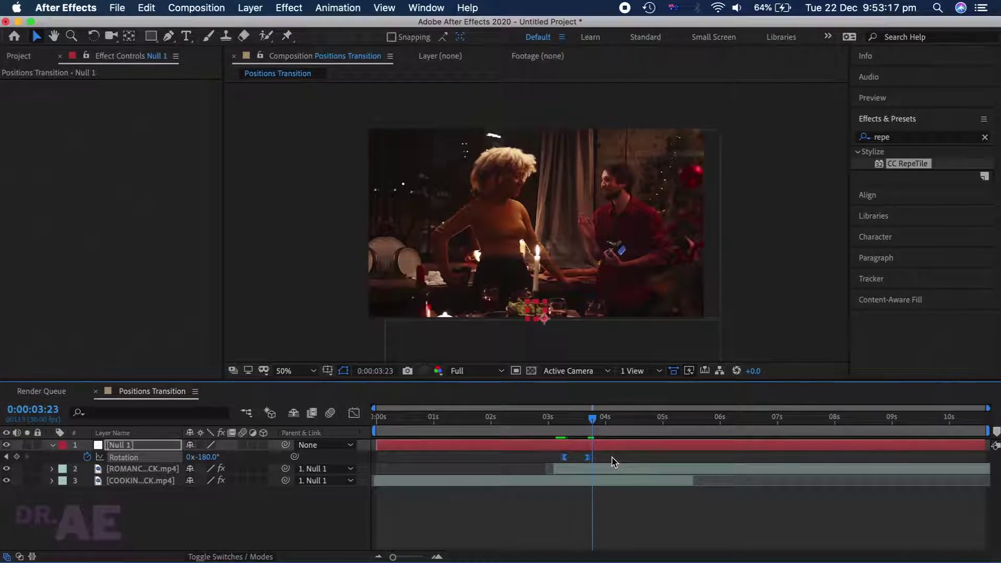
Lengthen both easing handles in the Rotation speed graph so the curve forms a sharp peak midway between the keyframes.
left_click(436, 556)
left_click_drag(394, 558, 413, 558)
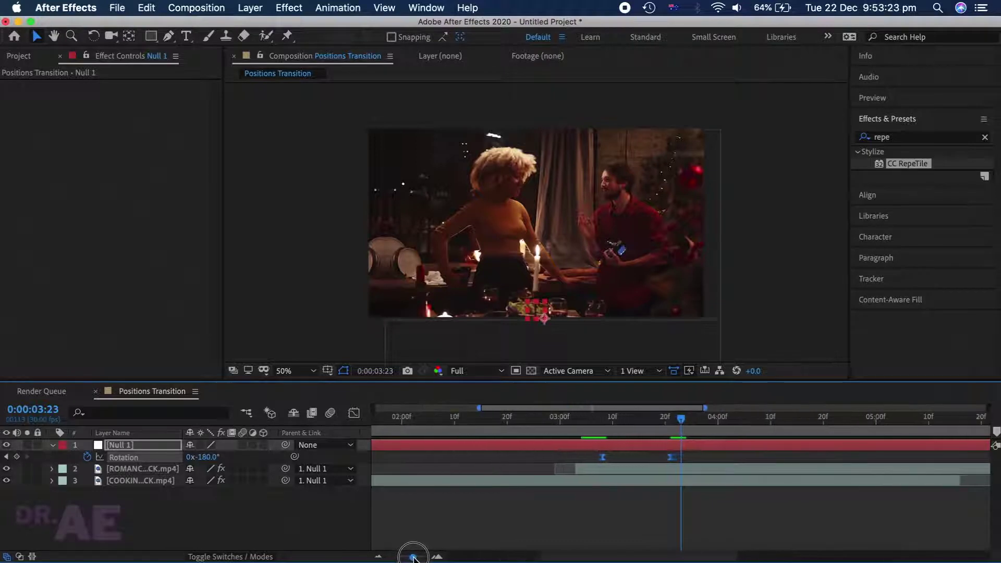
left_click(354, 414)
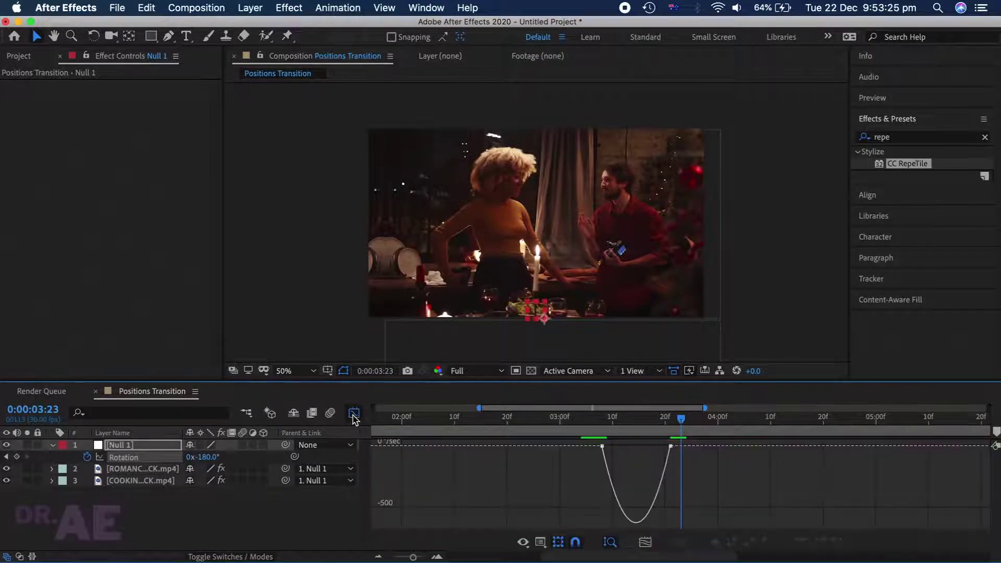
left_click(601, 468)
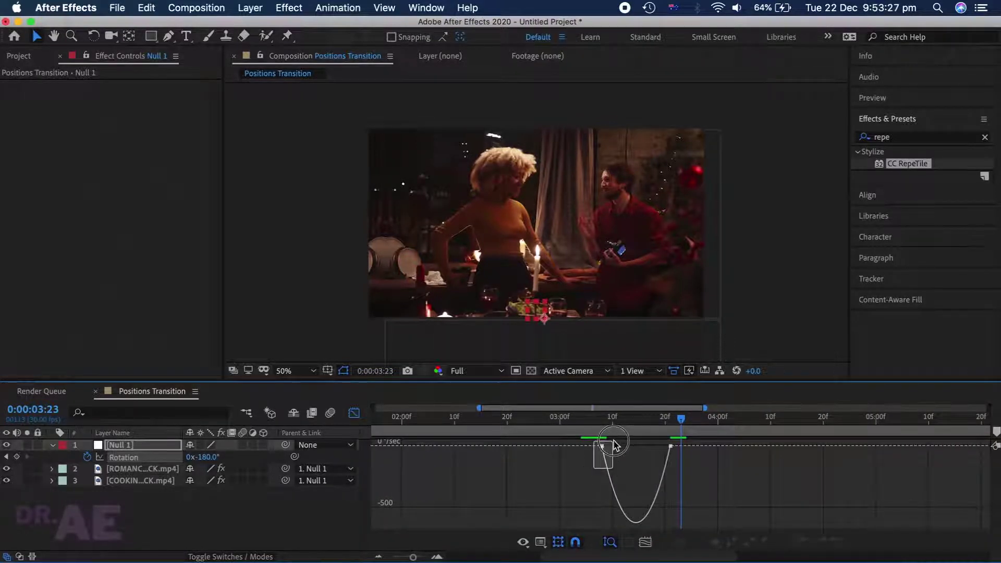
left_click_drag(613, 446, 647, 446)
left_click(541, 542)
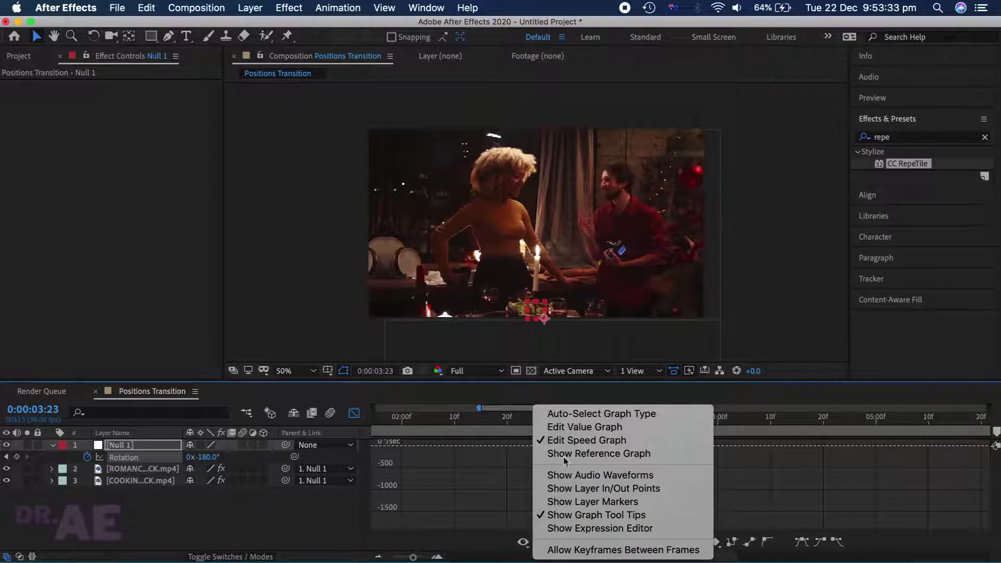
left_click(526, 470)
left_click_drag(631, 446, 629, 446)
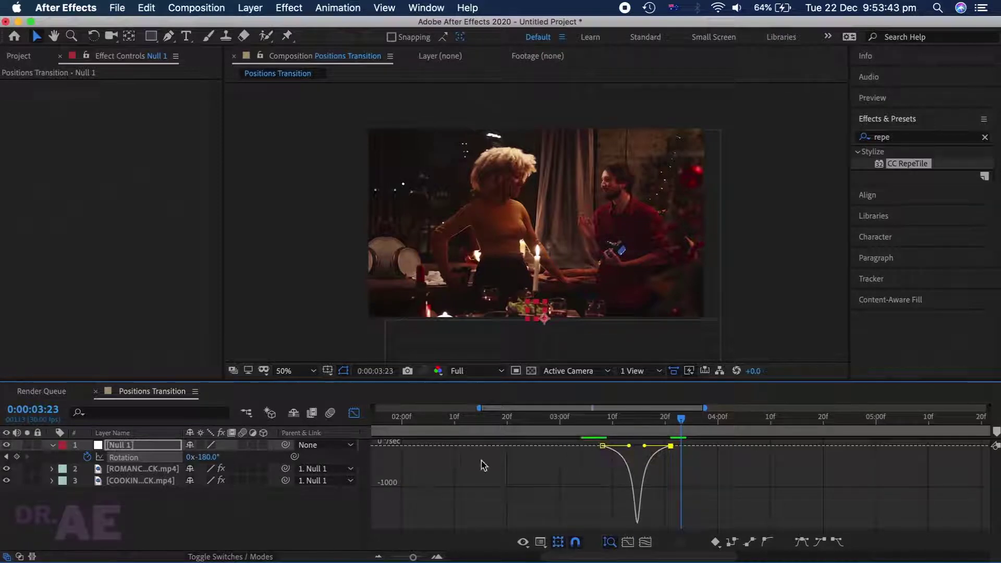
left_click(354, 413)
Enable motion blur for the ROMANCE STOCK and COOKING STOCK layers and preview the transition.
left_click_drag(585, 417, 649, 420)
left_click(242, 480)
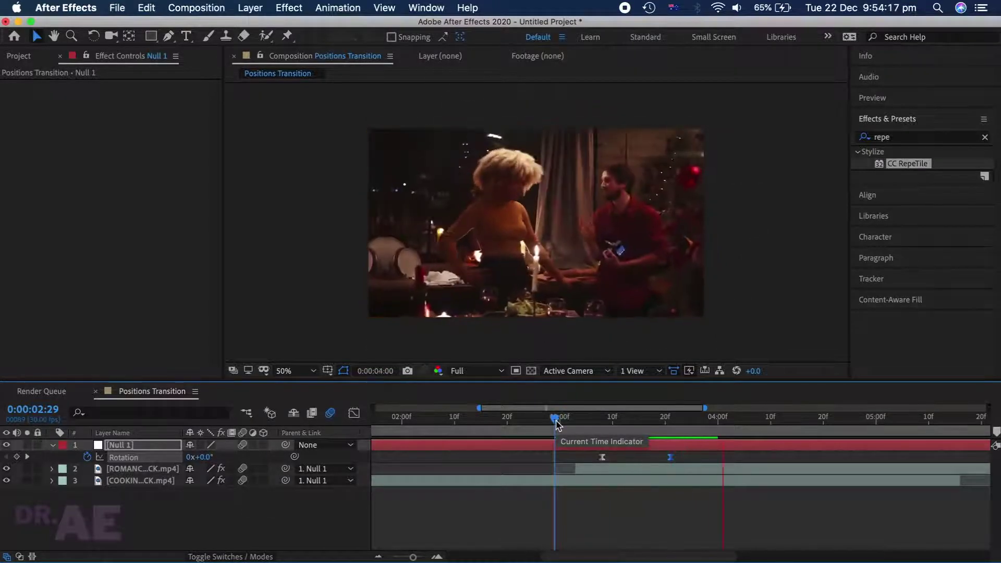
left_click_drag(557, 423, 723, 419)
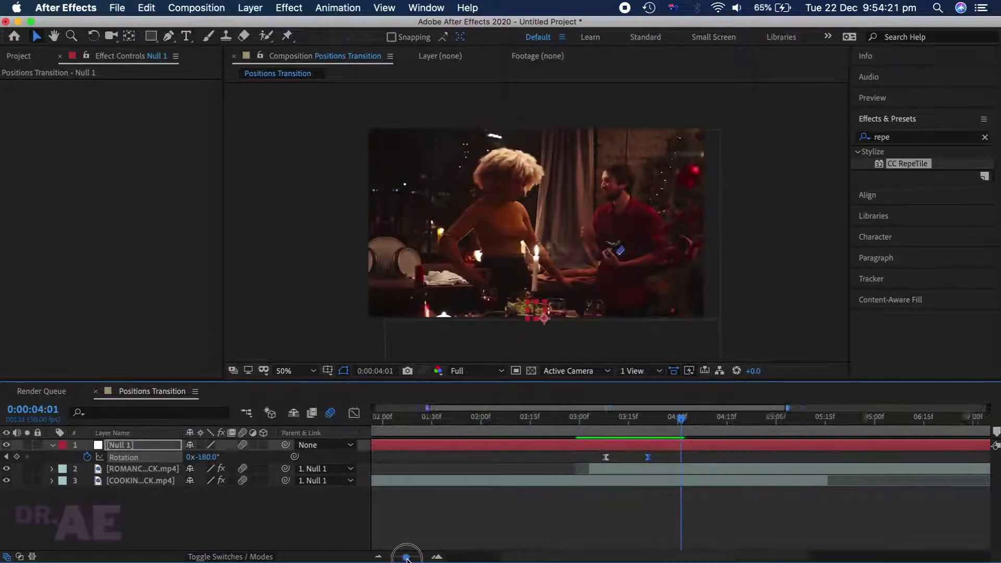
Move the null object's second Rotation keyframe to about 0:00:04:17 and preview the slower rotation.
left_click_drag(402, 552, 408, 558)
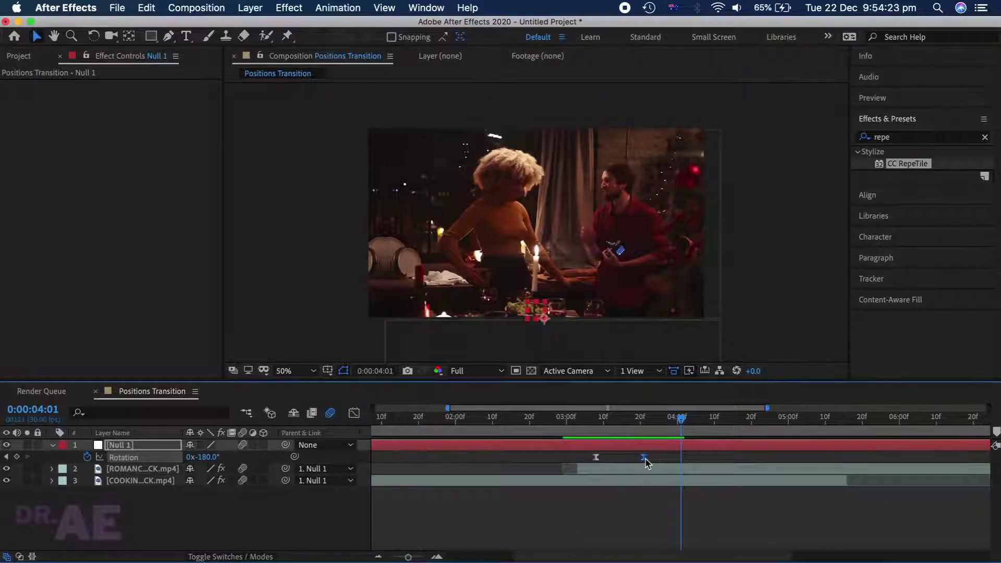
left_click_drag(645, 462, 739, 462)
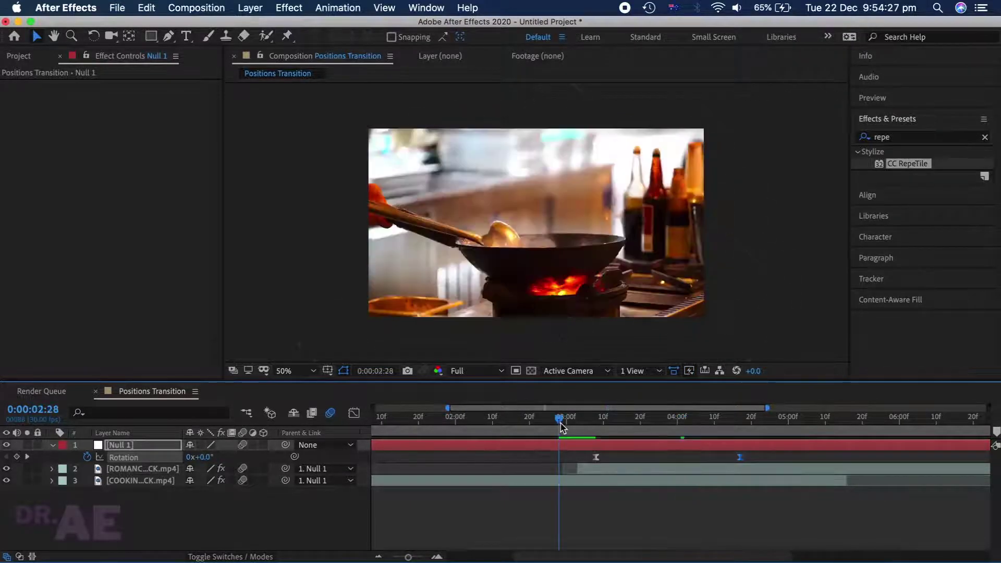
left_click_drag(558, 421, 589, 422)
key("space")
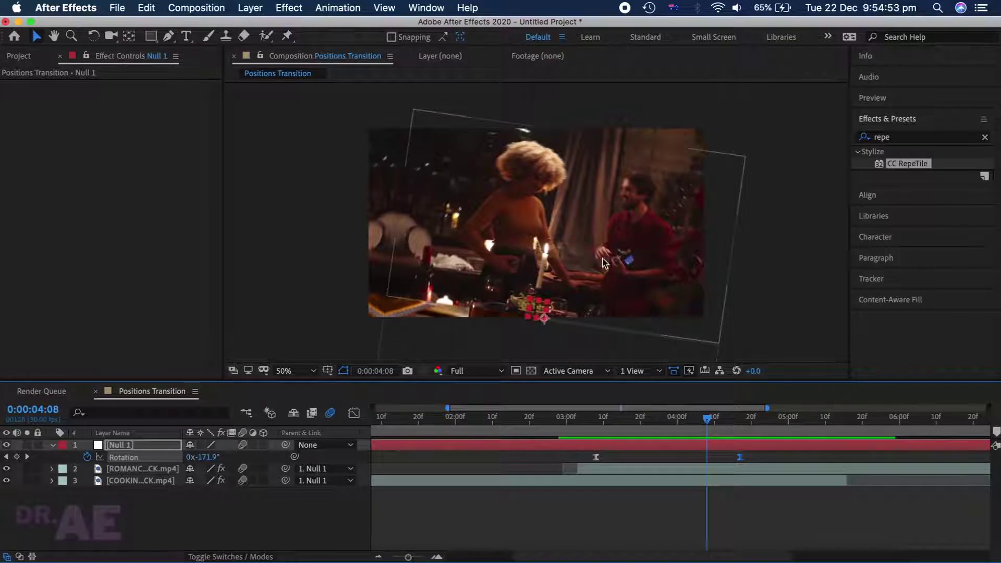
Add an in-between Rotation keyframe of about -183° on the null object at 0:00:04:08 and play back the transition.
left_click(702, 446)
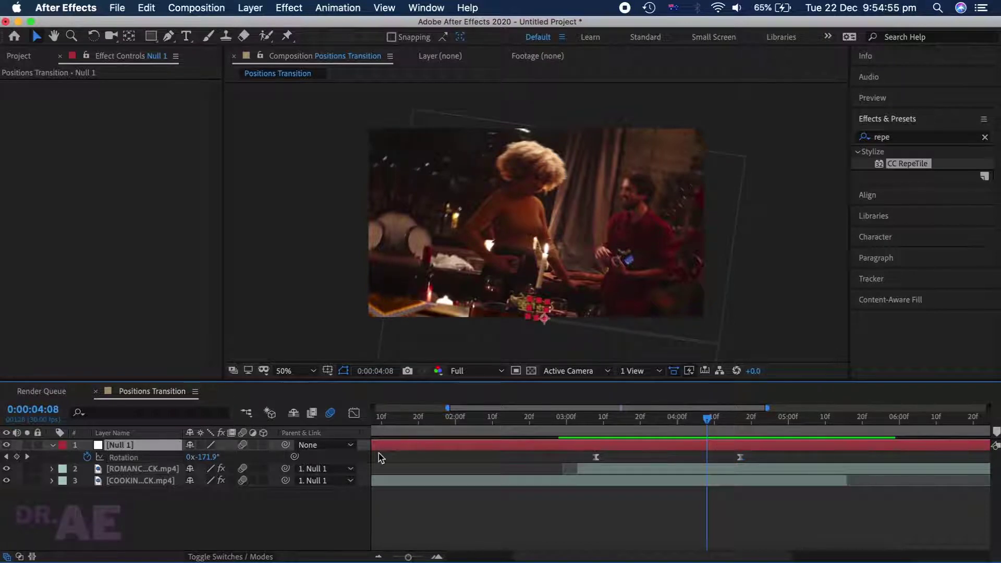
left_click_drag(202, 457, 196, 457)
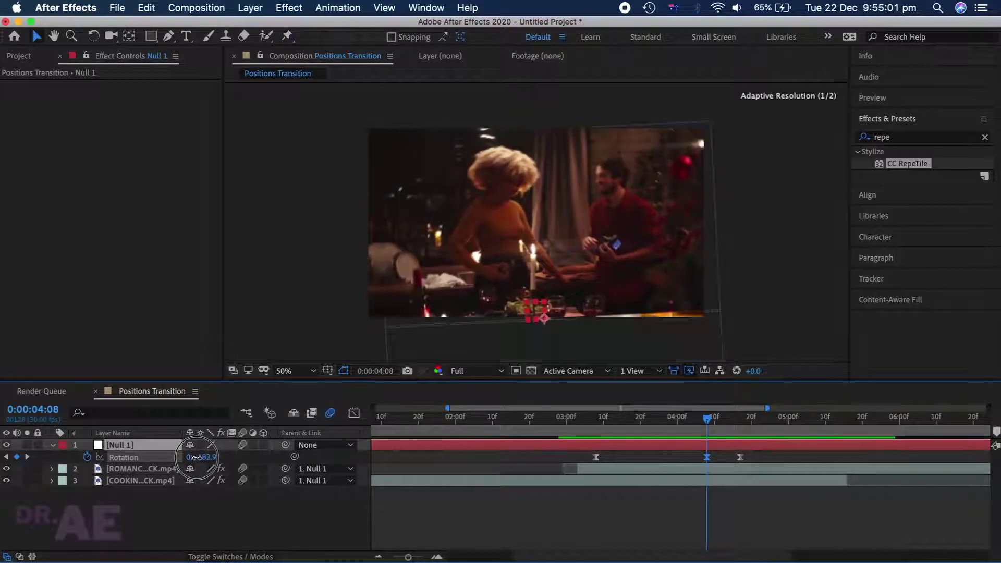
left_click(585, 420)
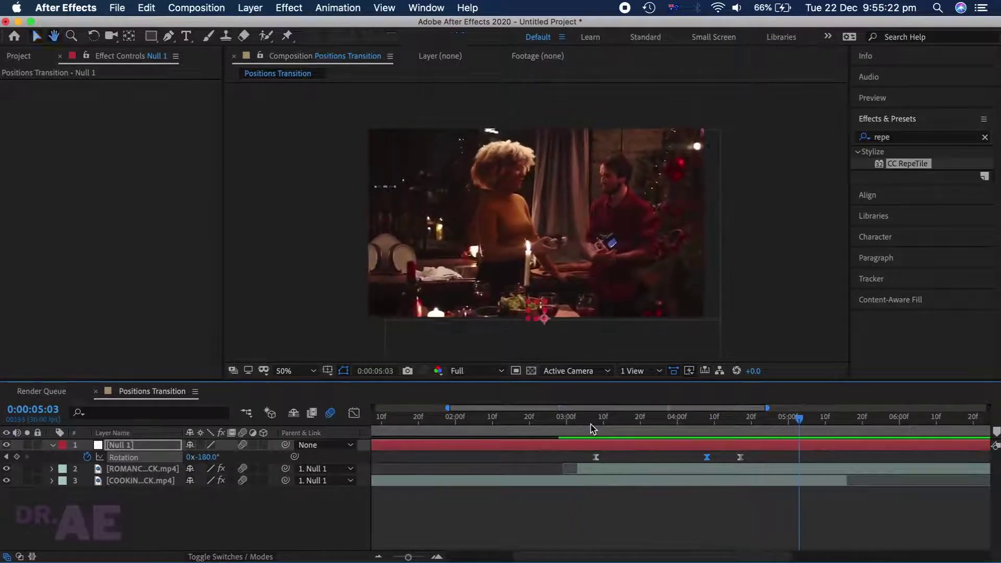
Move the null object's last Rotation keyframe to about 0:00:04:19 and preview the transition.
left_click(733, 457)
left_click_drag(739, 457, 746, 457)
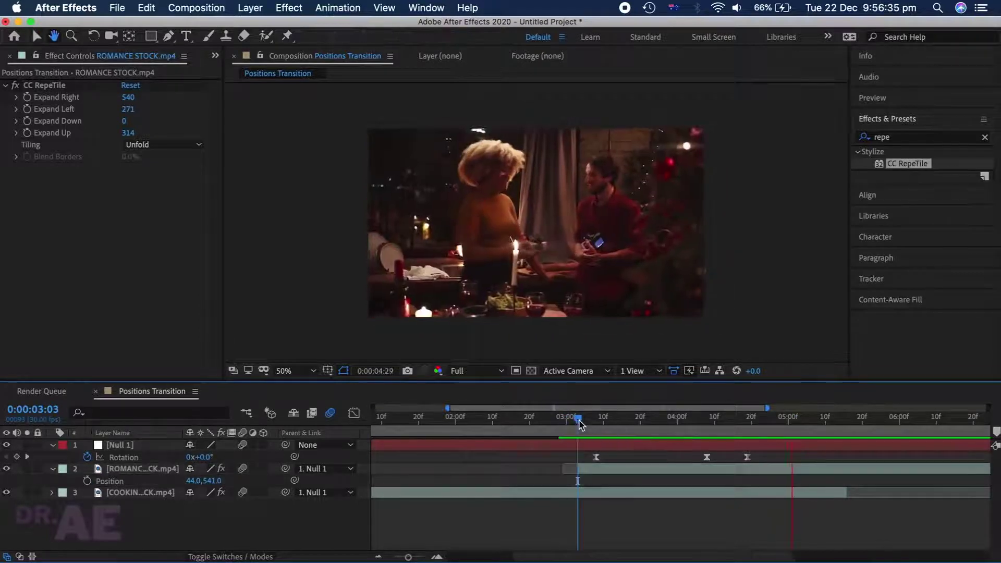
key("space")
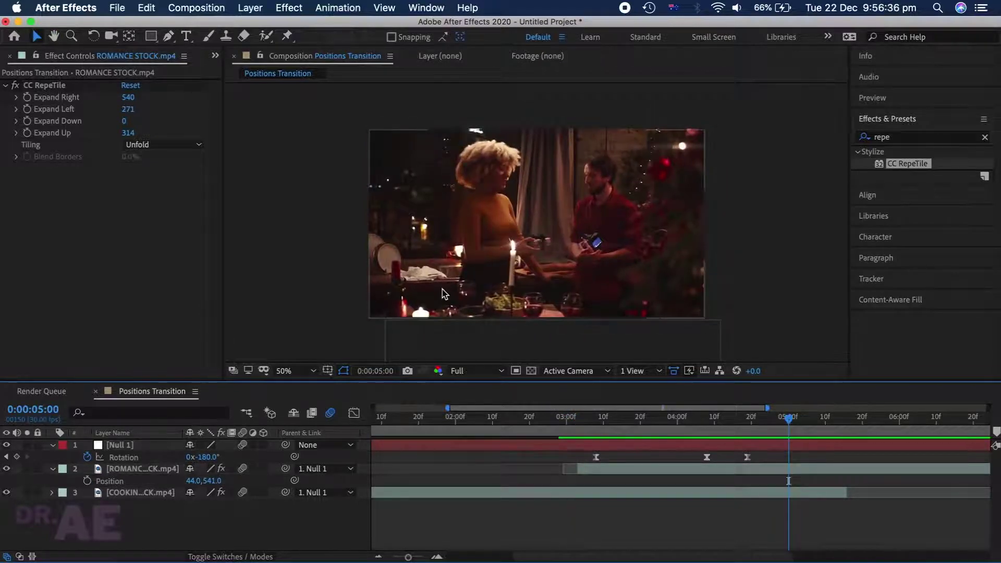
left_click_drag(574, 422, 751, 421)
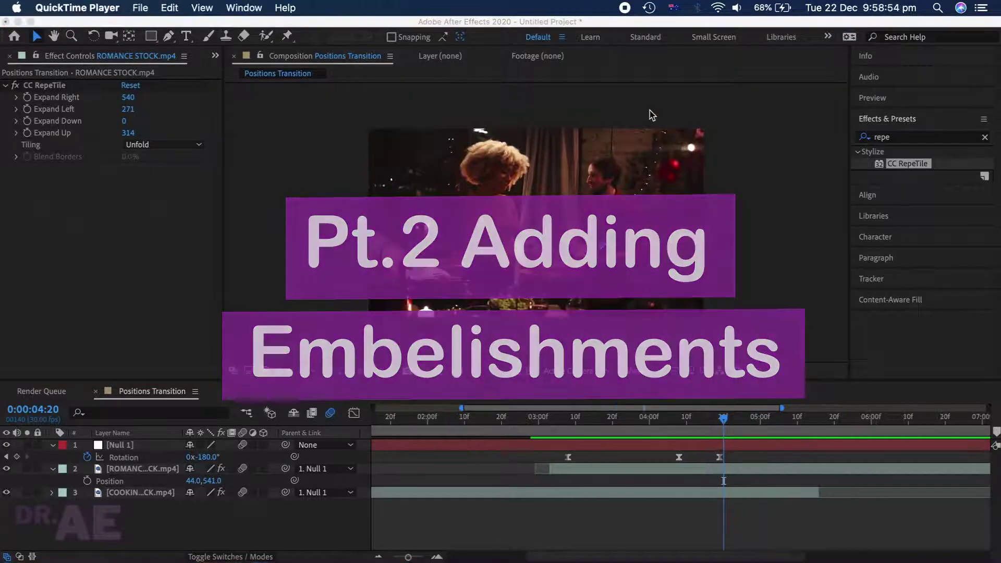
Import green clock.mp4 from the Tutorial File folder and add it to the Positions Transition composition as the topmost layer.
left_click(215, 56)
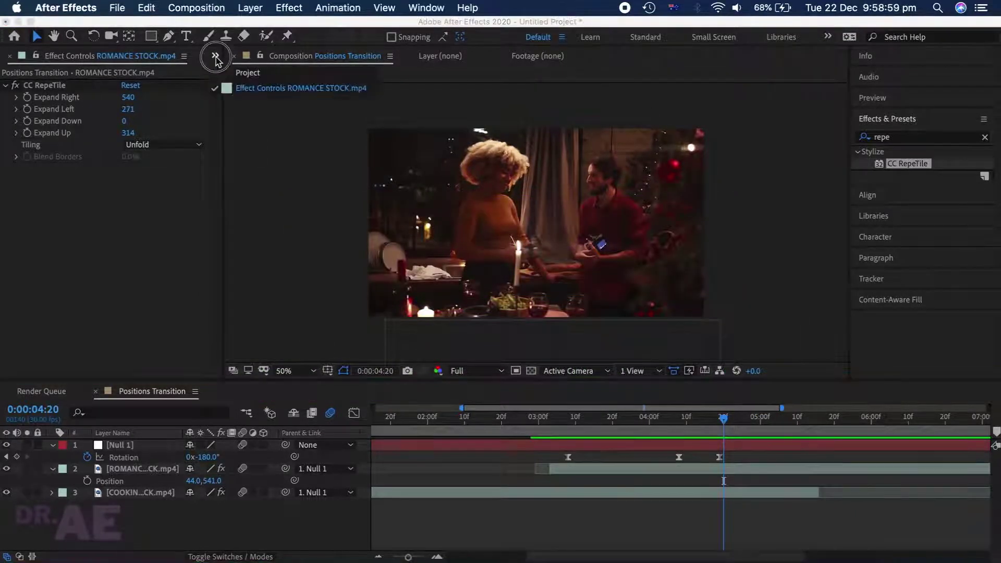
left_click(247, 73)
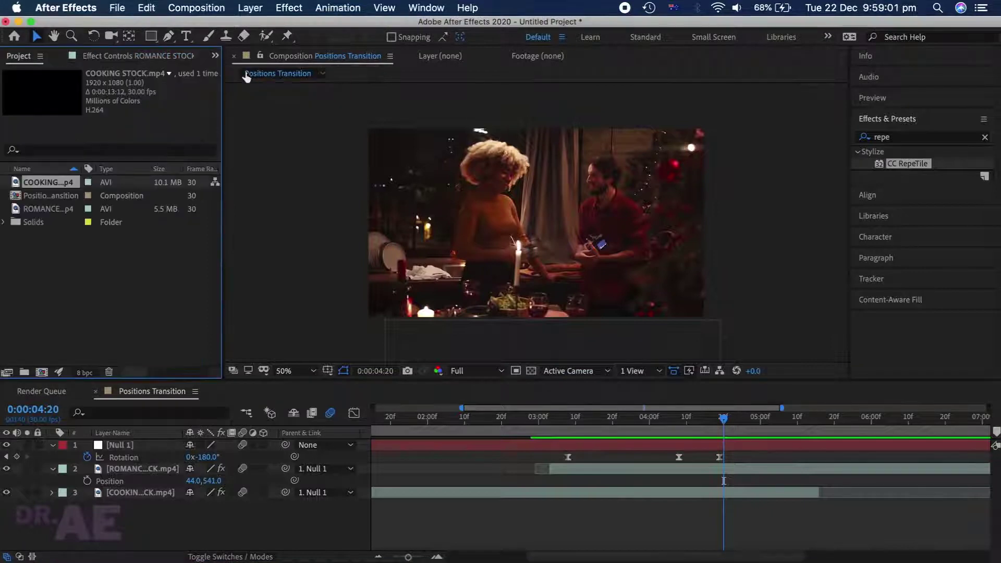
left_click(148, 253)
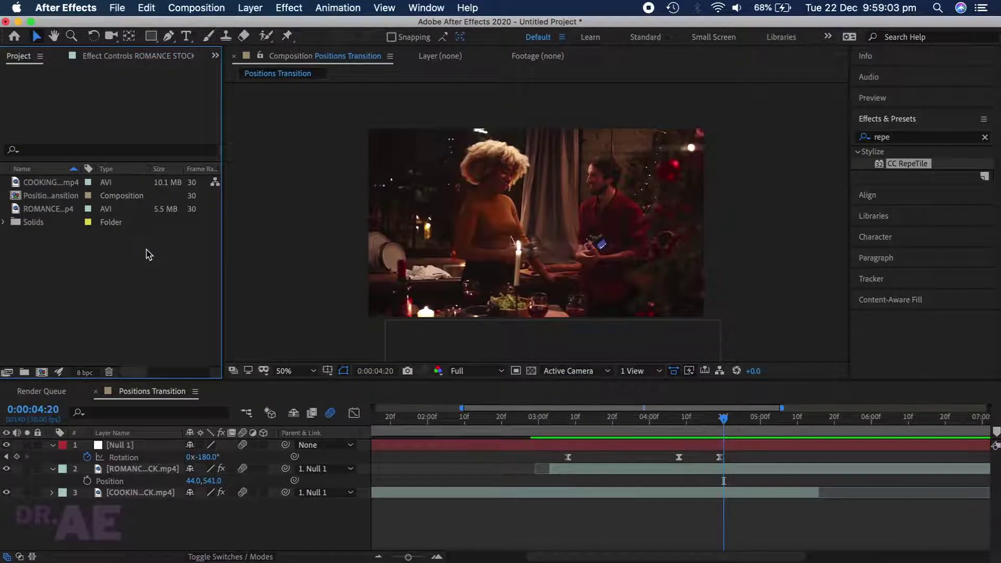
double_click(148, 254)
left_click(353, 147)
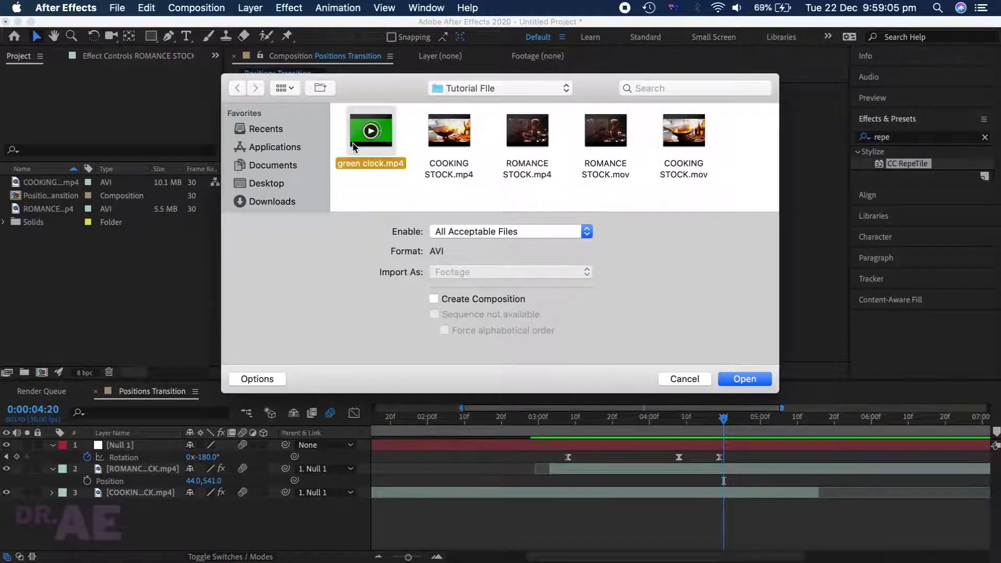
left_click(743, 379)
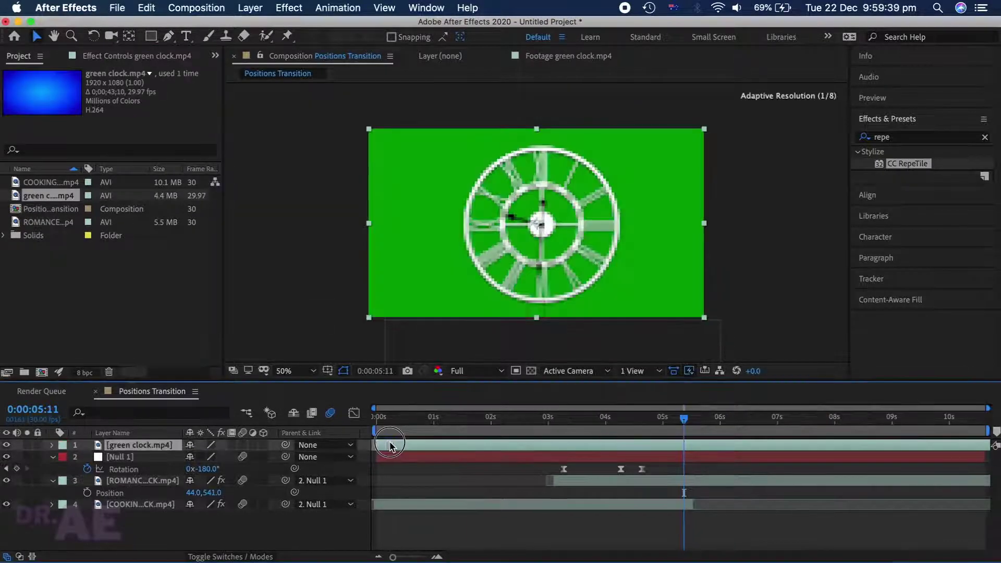
left_click(403, 523)
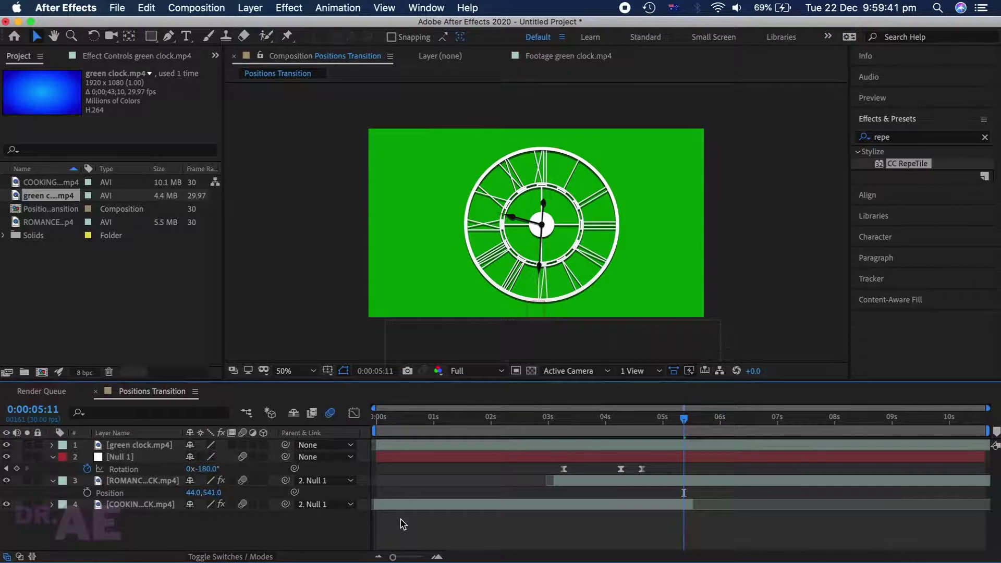
Apply the Color Key effect to the green clock layer, keying out its green background with a Color Tolerance of 97.
left_click(678, 292)
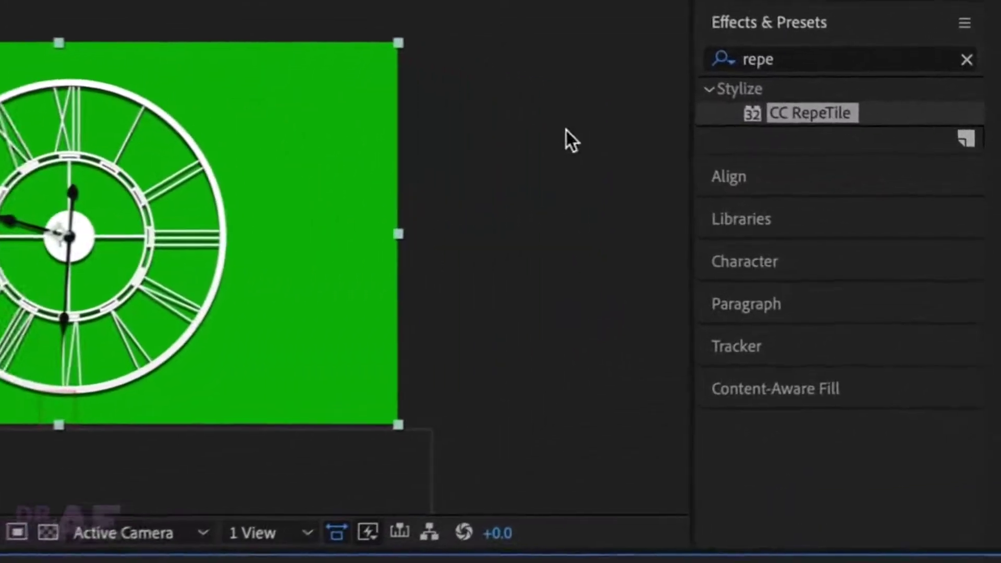
left_click(785, 57)
key("BackSpace")
key("BackSpace")
key("BackSpace")
key("BackSpace")
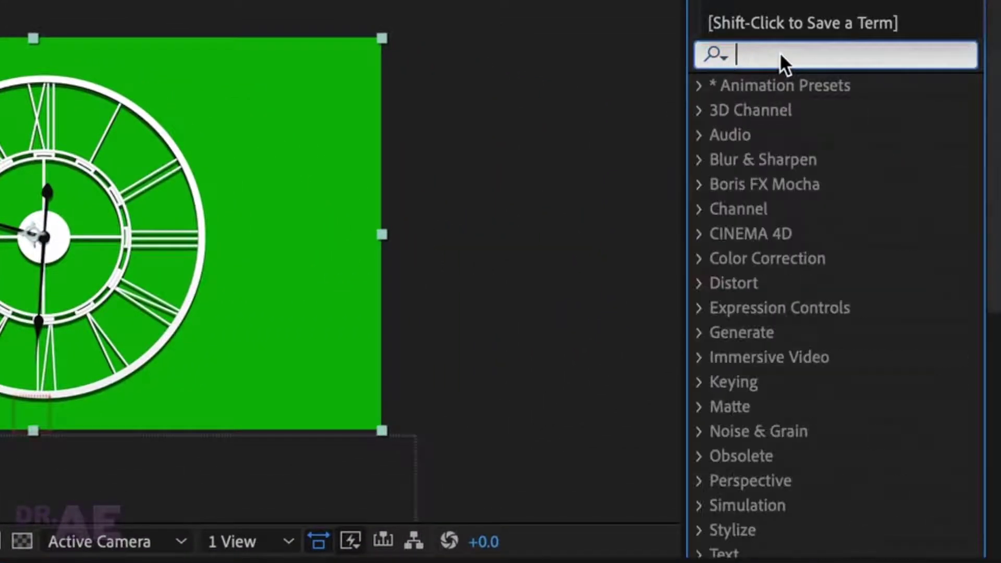
type("k")
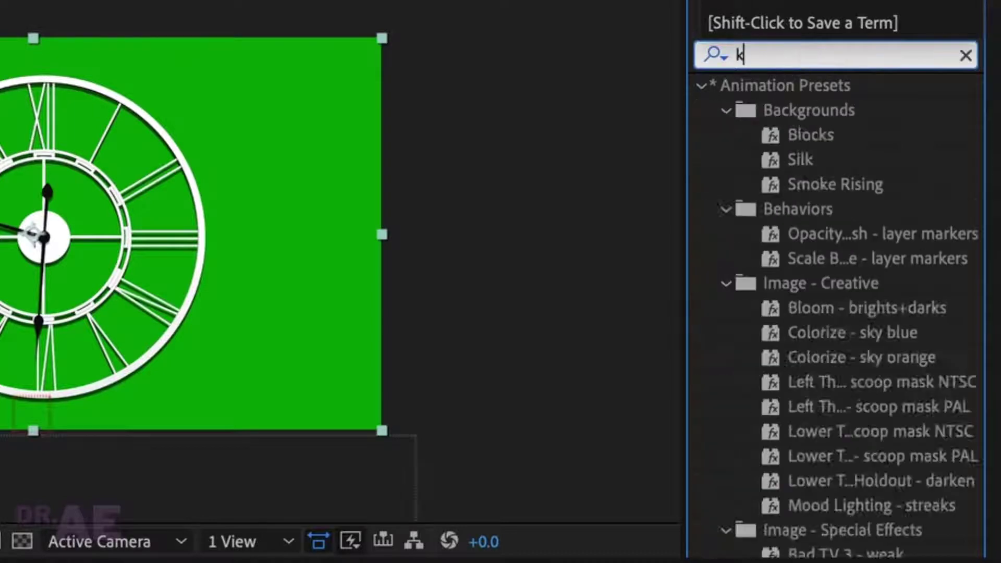
type("ey")
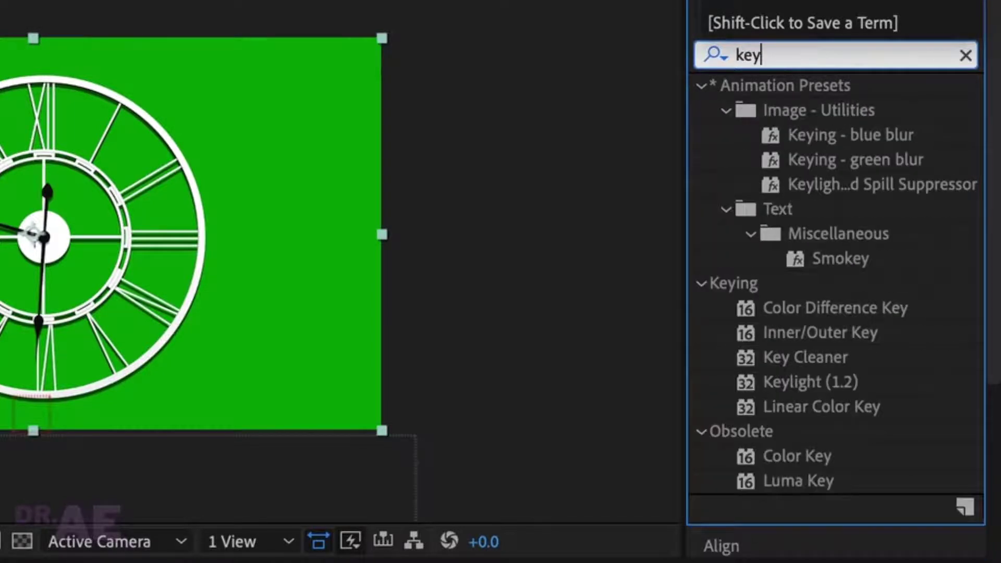
double_click(782, 456)
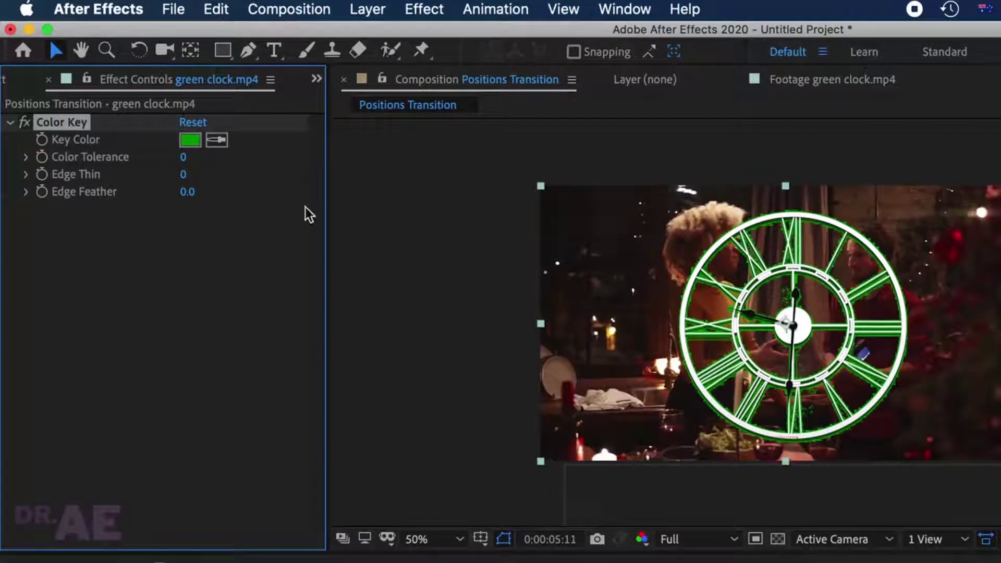
left_click_drag(186, 164, 292, 171)
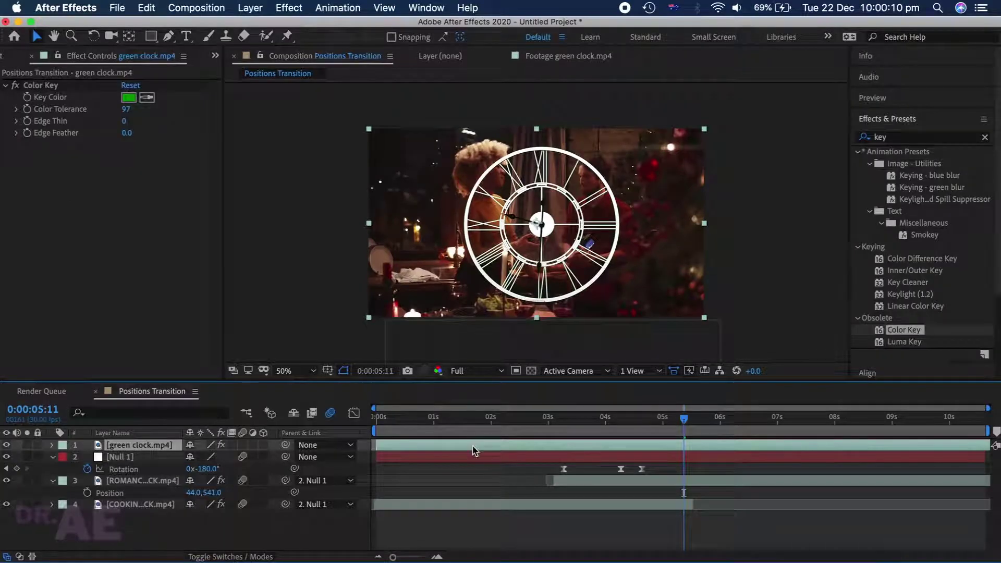
Set the green clock layer's Position to 960, 1066 so its centre sits at the frame's lower edge.
key("p")
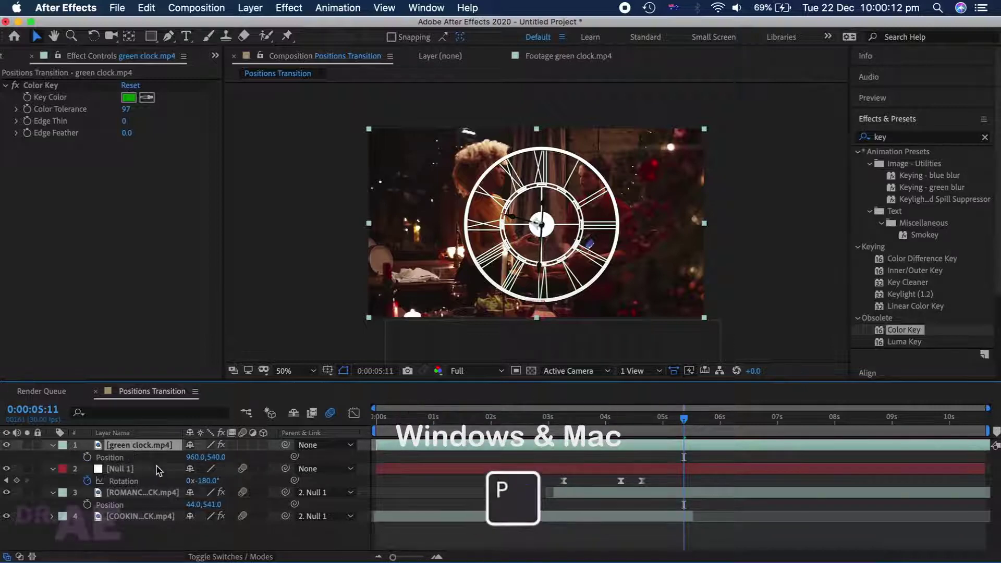
left_click_drag(216, 457, 537, 502)
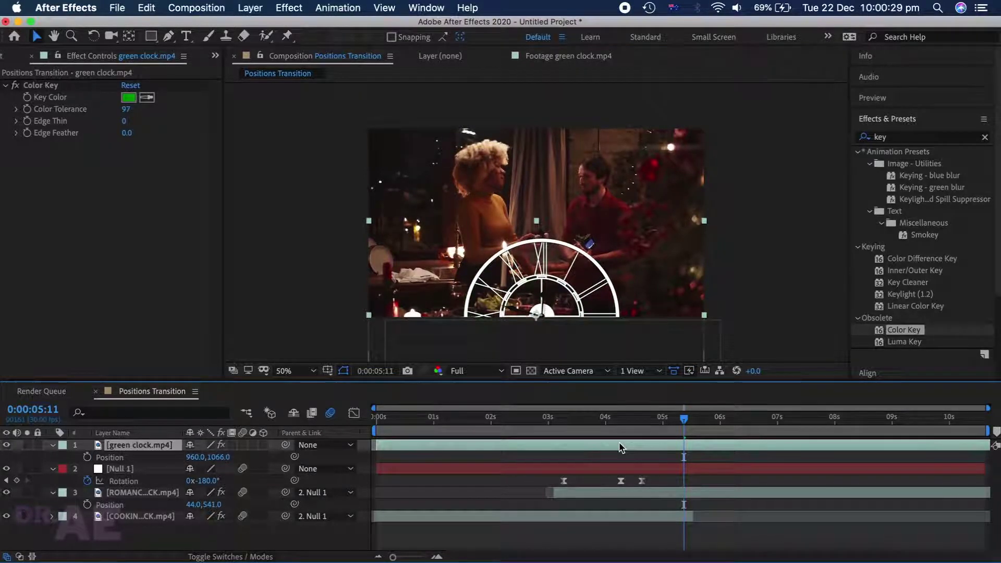
Place the green clock layer directly below Null 1, parent it to Null 1, and scrub through the rotation.
left_click_drag(159, 448, 178, 472)
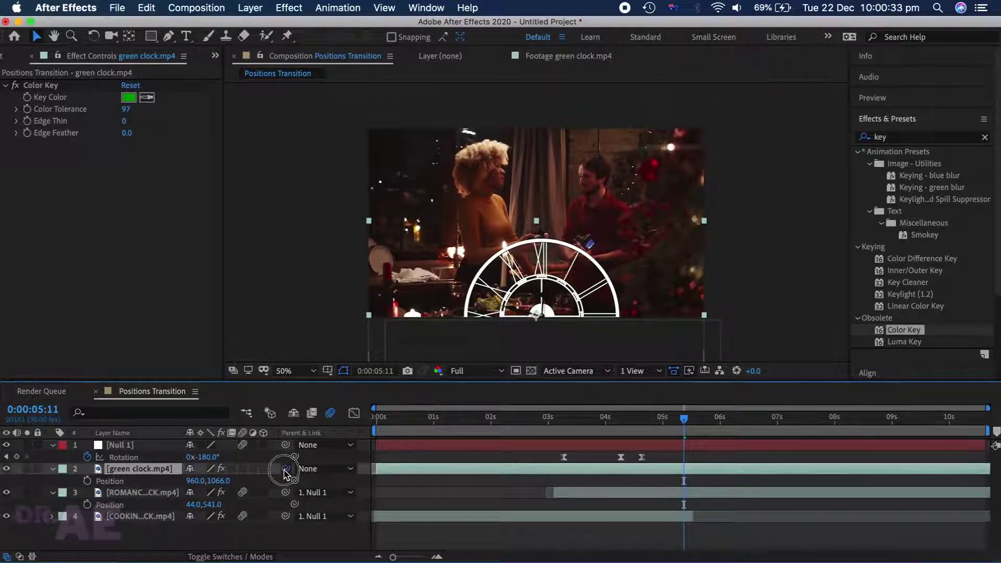
left_click_drag(284, 469, 128, 453)
left_click_drag(547, 419, 637, 427)
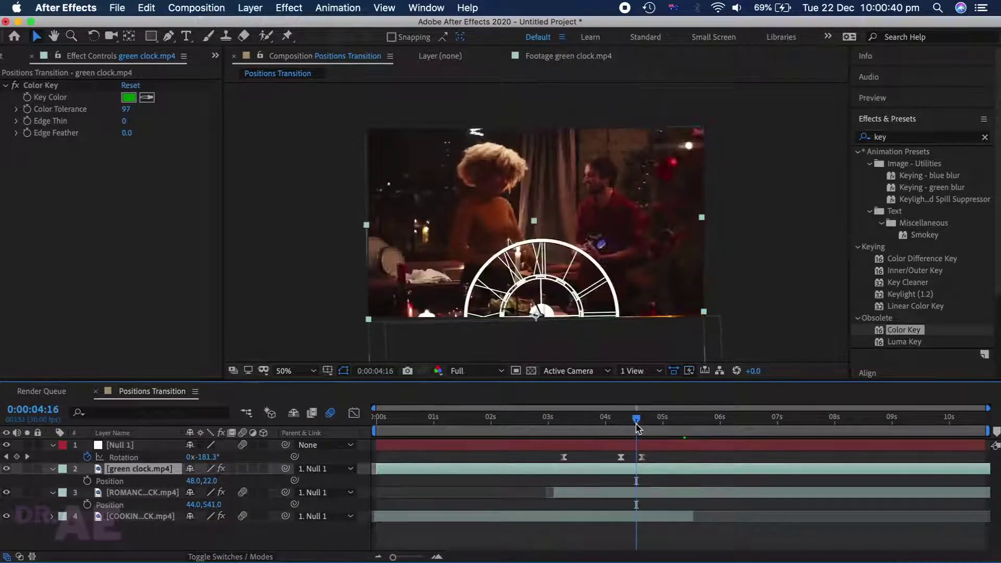
Time-stretch the green clock layer with a Stretch Factor of 50% and preview the faster clock.
right_click(632, 471)
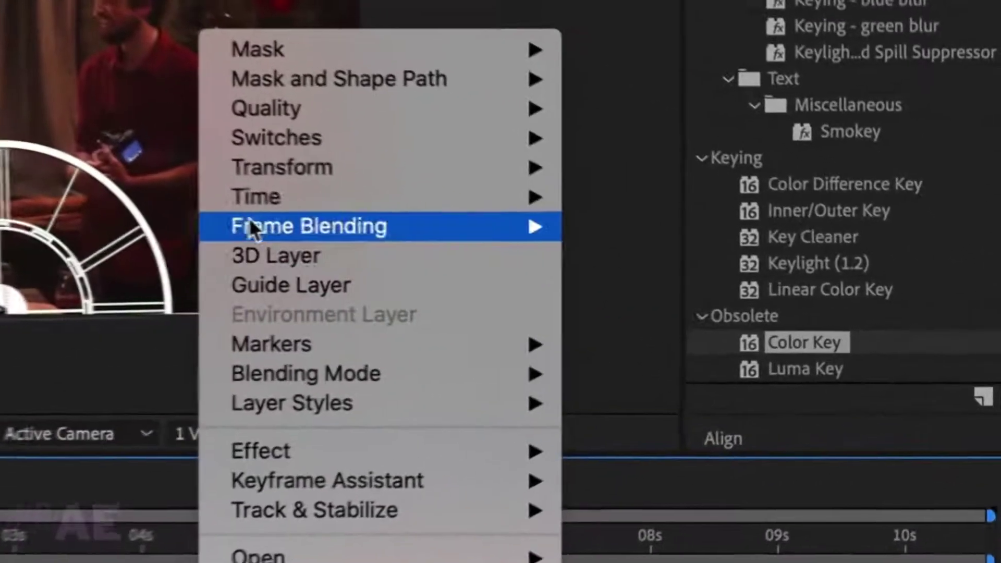
mouse_move(643, 261)
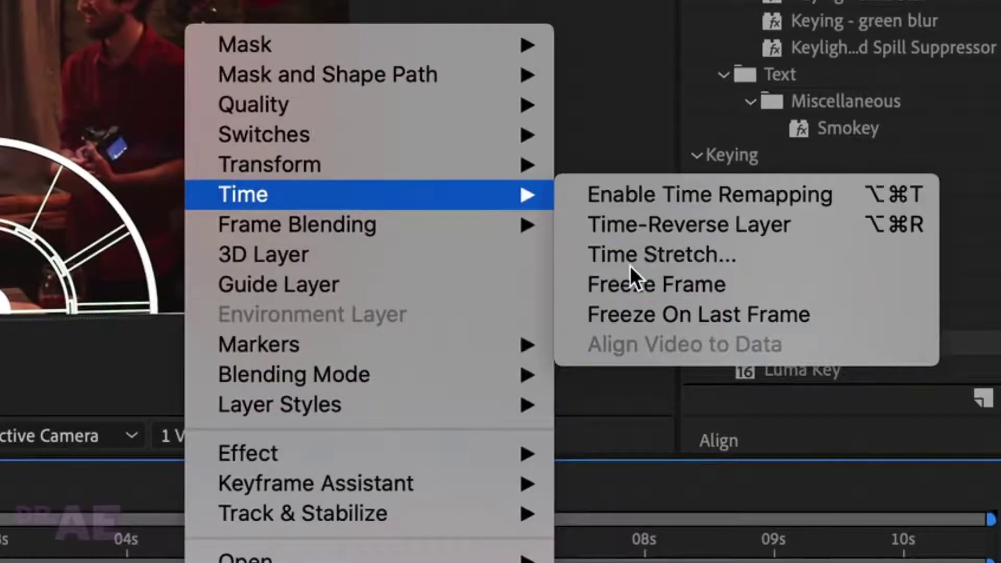
left_click(630, 265)
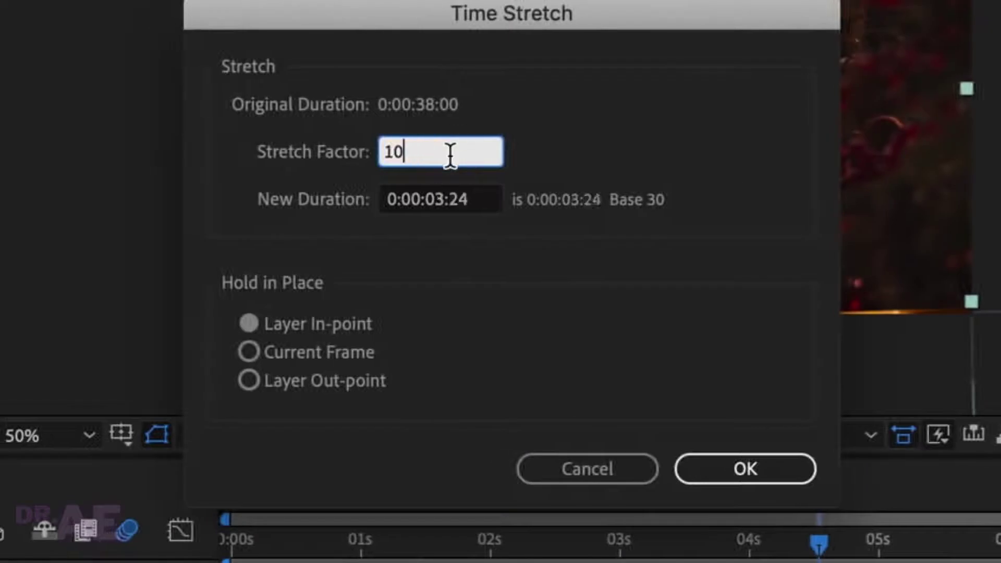
type("50")
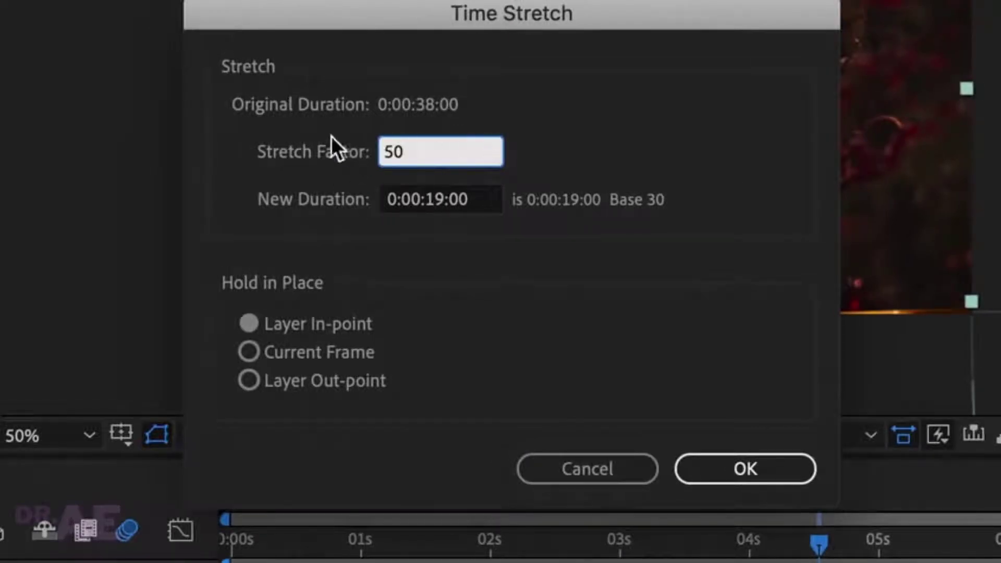
left_click(253, 144)
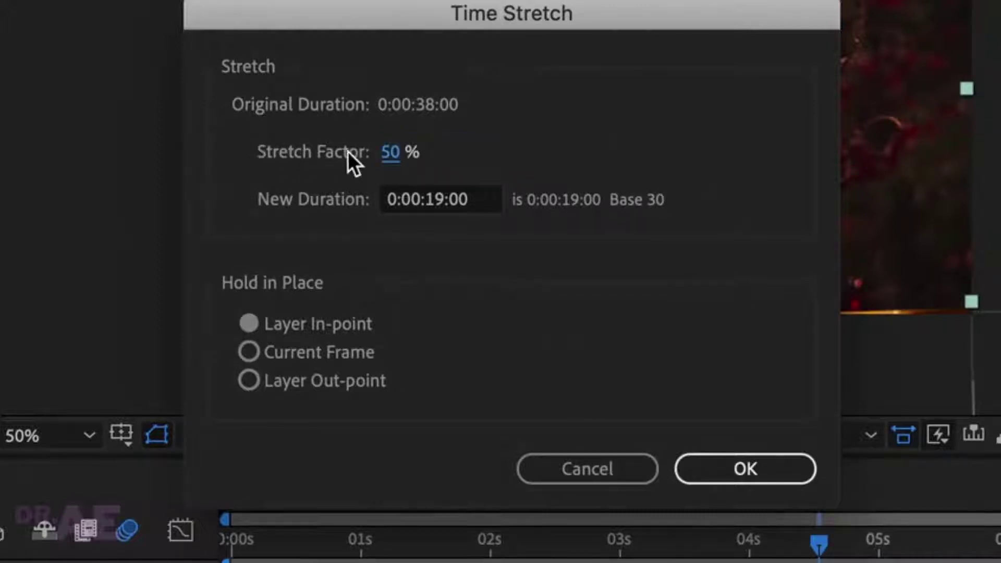
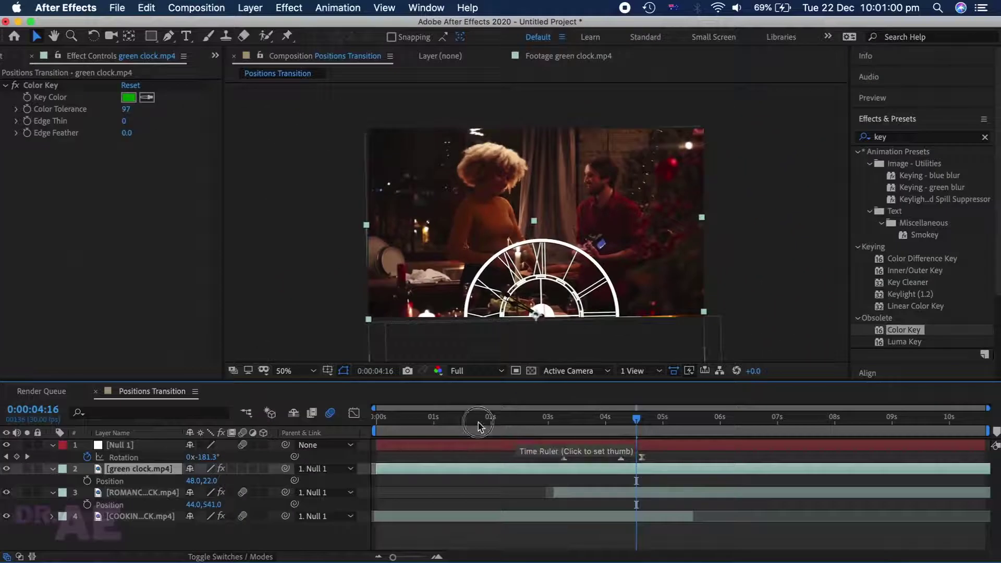
left_click(478, 422)
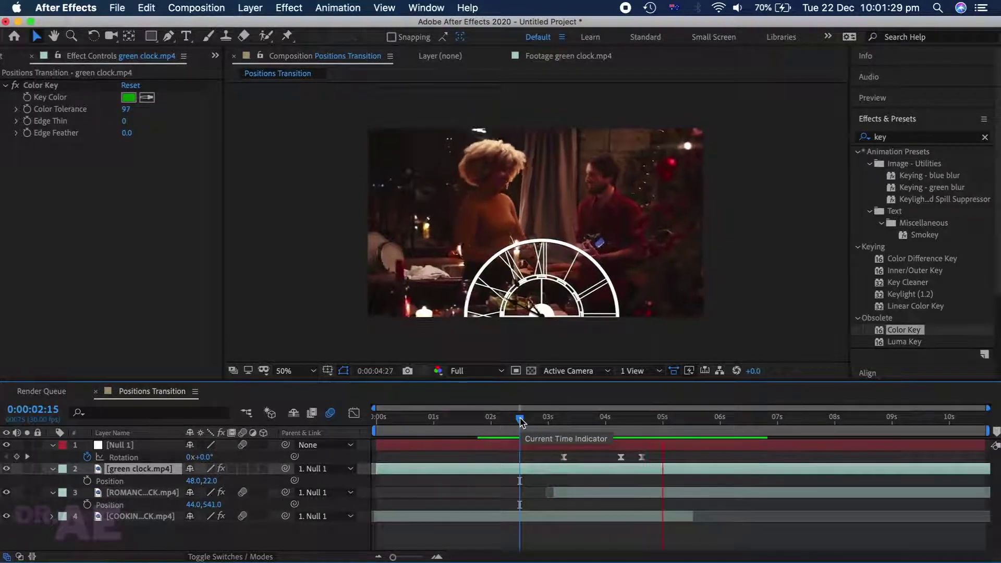
Enable motion blur for the green clock layer and play back the transition.
left_click_drag(520, 419, 680, 419)
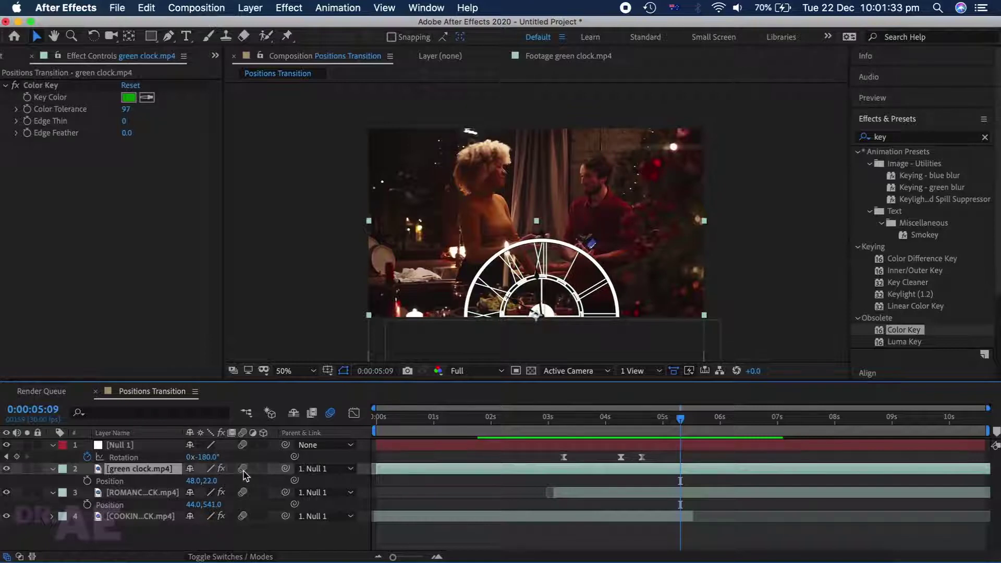
left_click(551, 429)
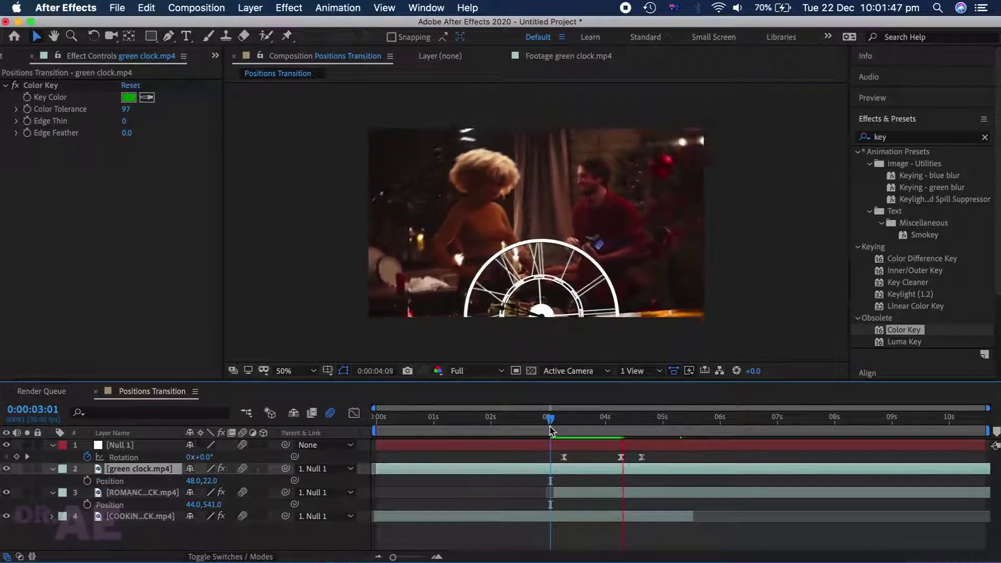
Animate the green clock's Scale from 0% at 0:00:03:07 to 100% at about 0:00:03:15, then scrub through it.
left_click(566, 419)
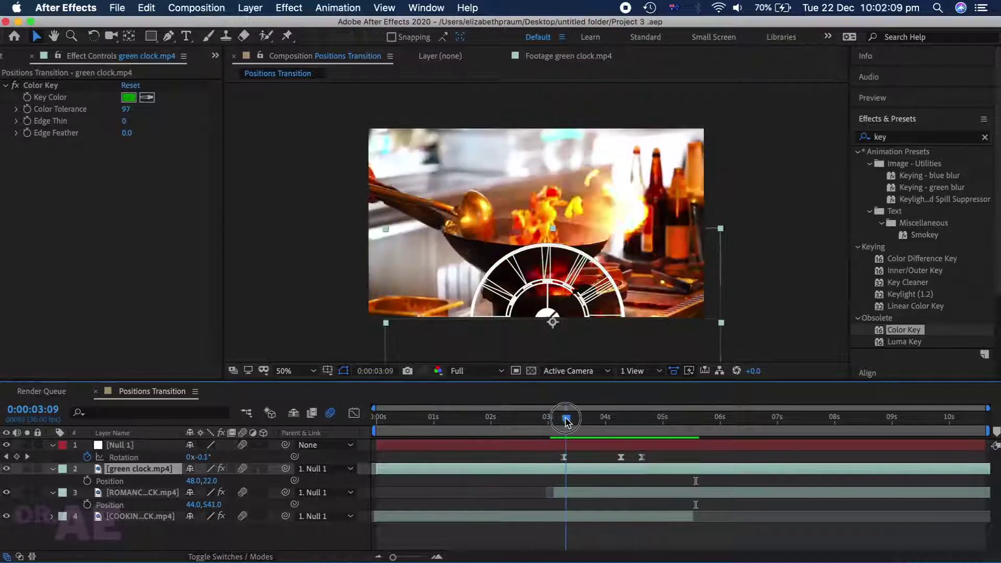
left_click_drag(566, 419, 561, 420)
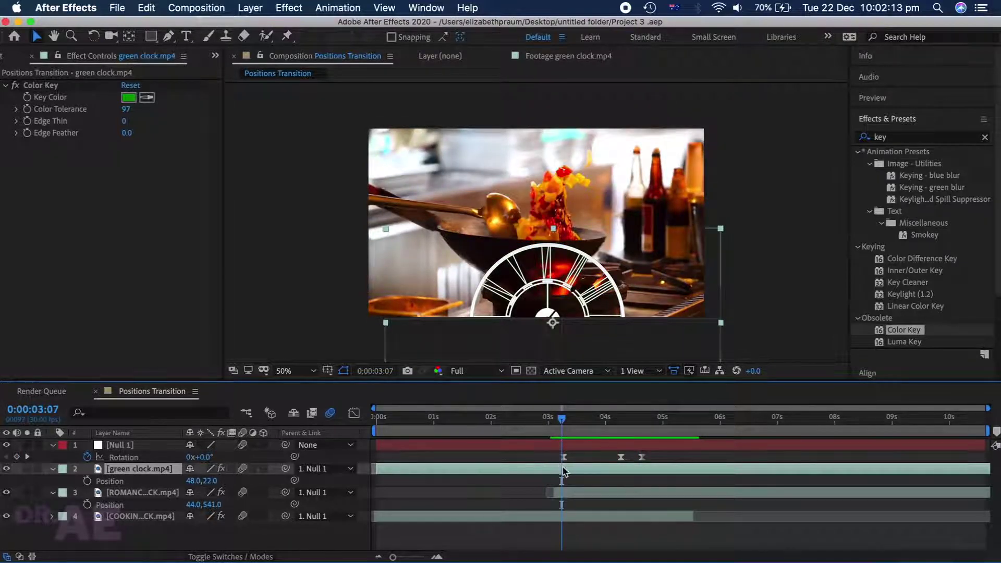
key("s")
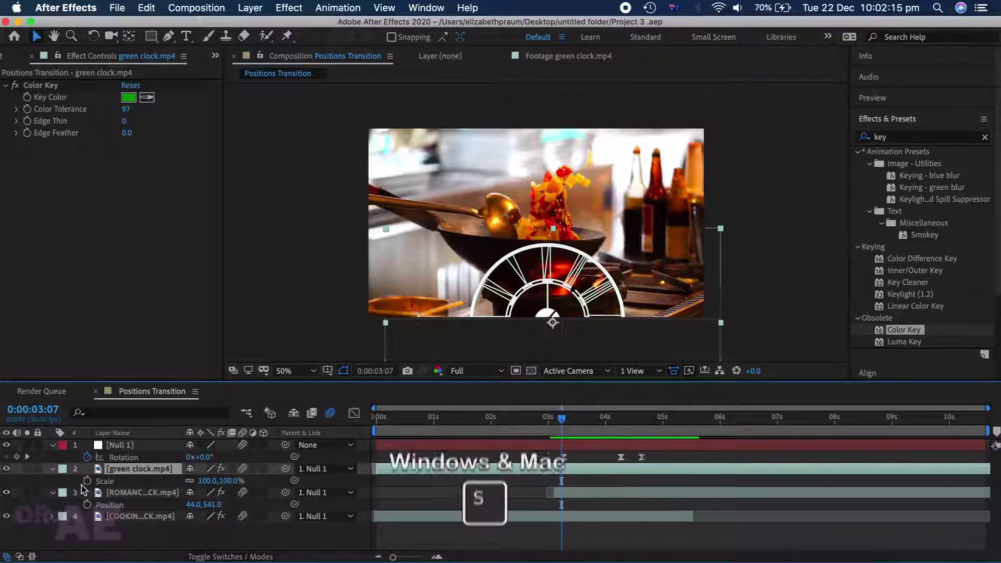
left_click(87, 482)
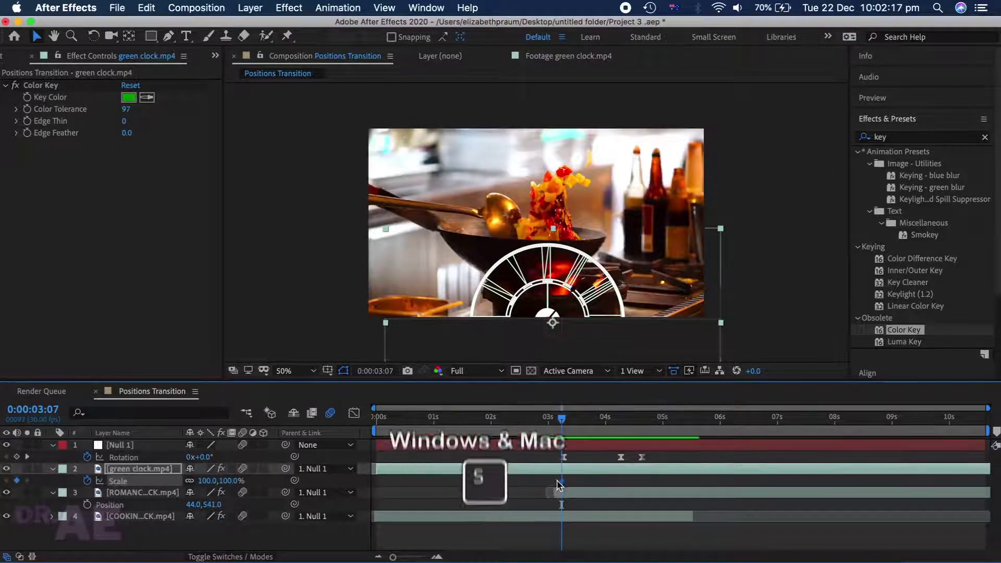
left_click_drag(562, 481, 577, 480)
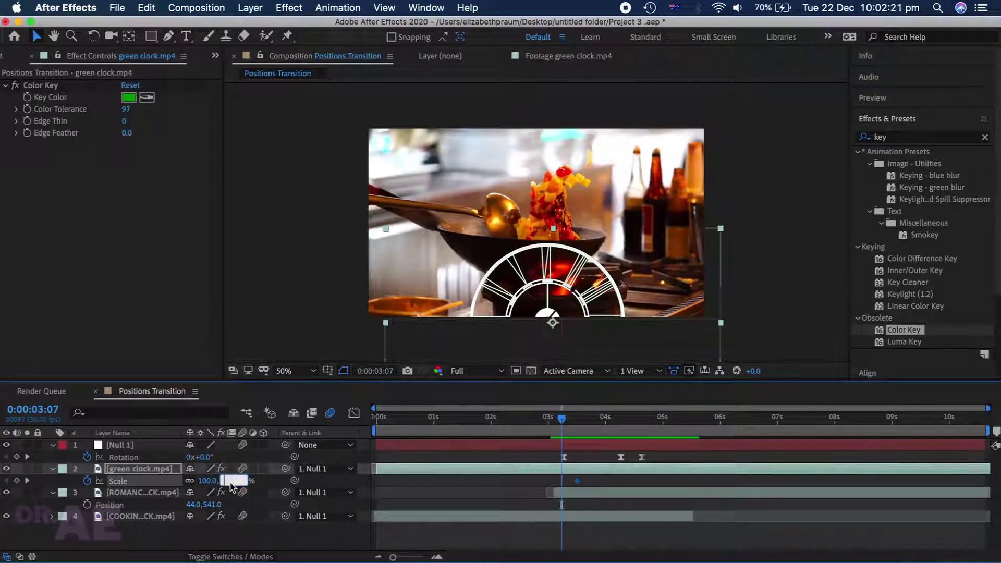
key("Return")
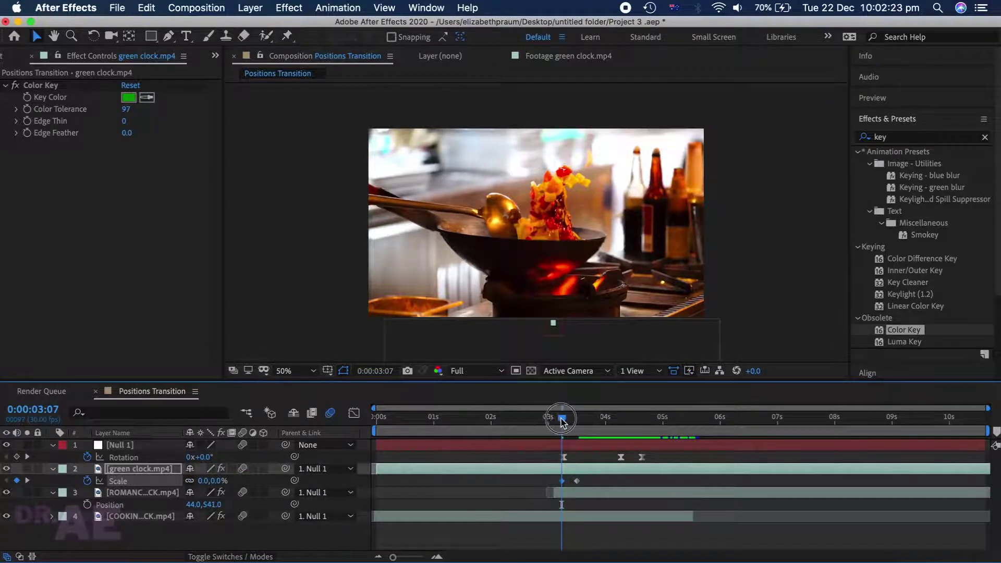
mouse_move(562, 420)
left_mouse_down()
mouse_move(586, 424)
mouse_move(558, 422)
mouse_move(582, 424)
mouse_move(563, 424)
mouse_move(574, 425)
left_mouse_up()
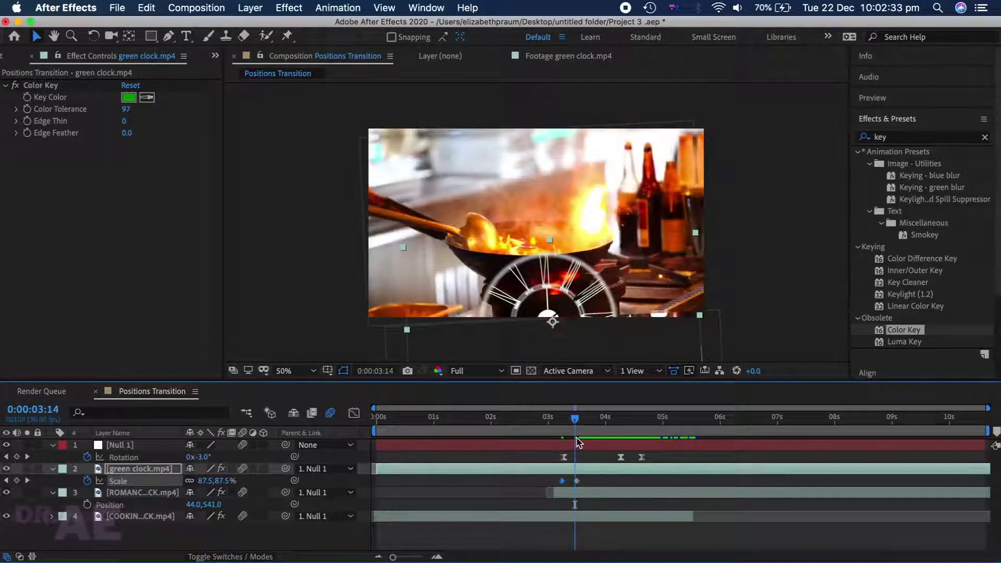
Add an overshoot Scale keyframe above 100% to the green clock at 0:00:03:13 and scrub through the pop-in.
scroll(582, 474, "up", 3)
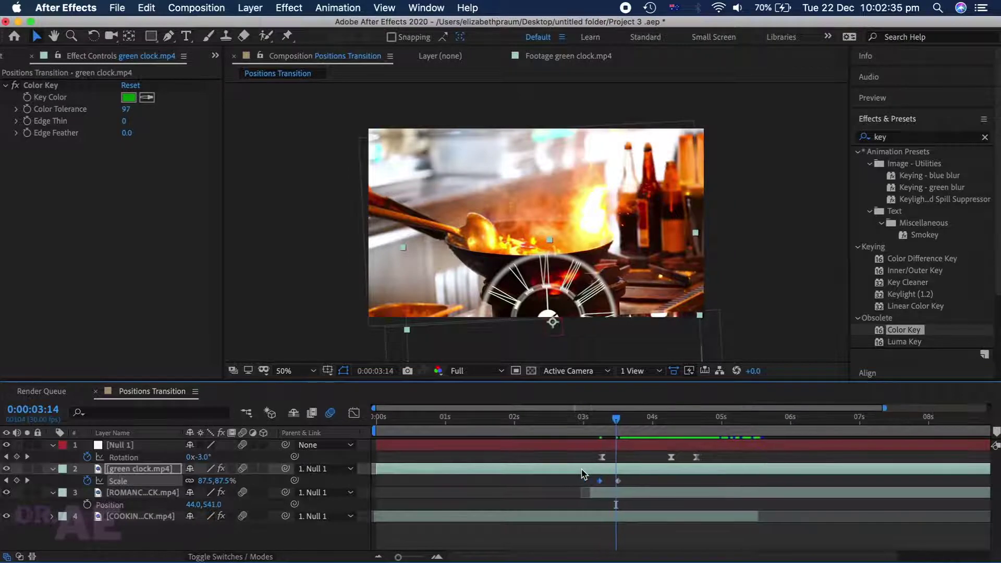
left_click_drag(398, 557, 411, 558)
key("Page_Up")
left_click_drag(217, 481, 240, 480)
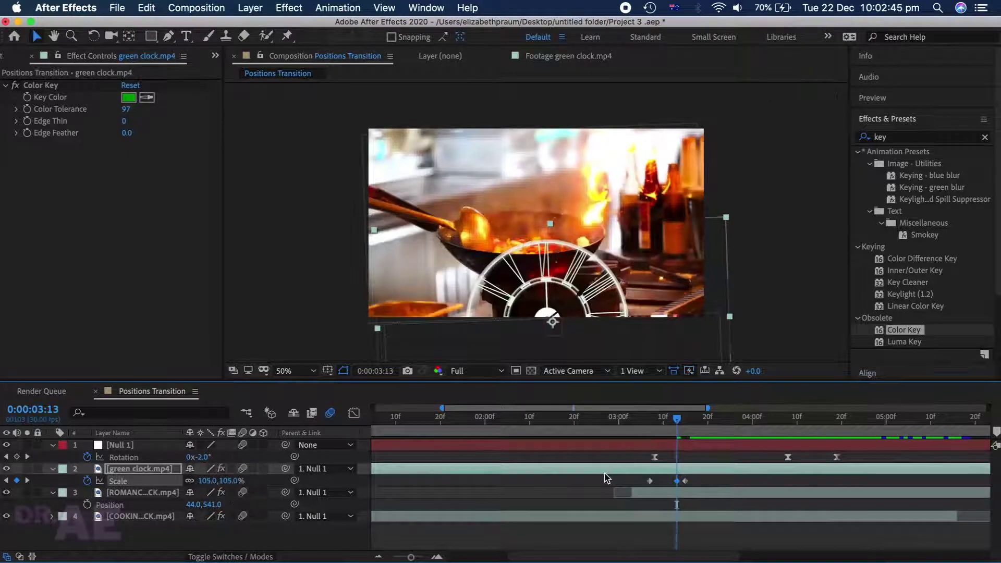
left_click(594, 516)
left_click(605, 492)
left_click(657, 469)
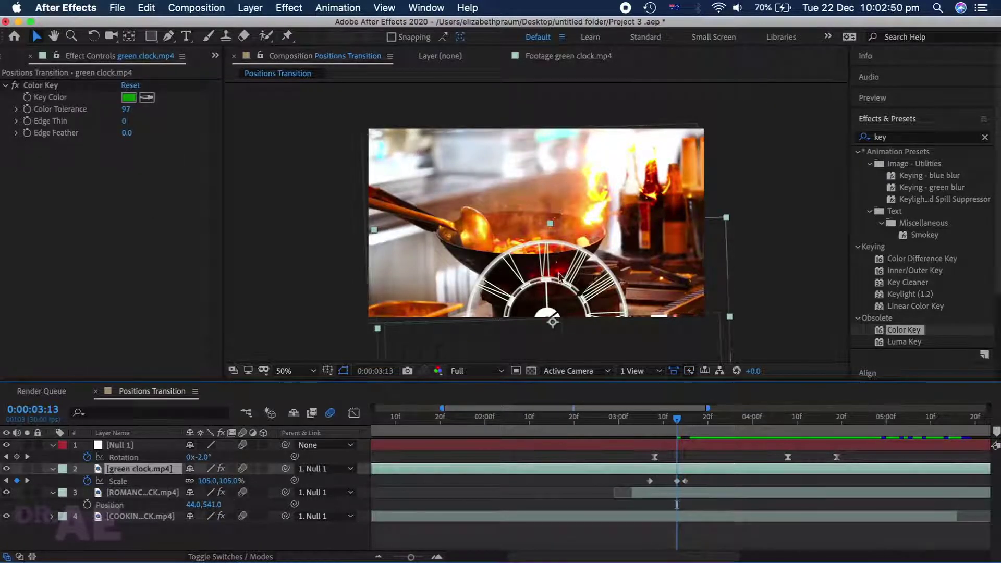
mouse_move(677, 420)
left_mouse_down()
mouse_move(649, 427)
mouse_move(688, 423)
mouse_move(676, 423)
left_mouse_up()
left_click_drag(229, 480, 250, 480)
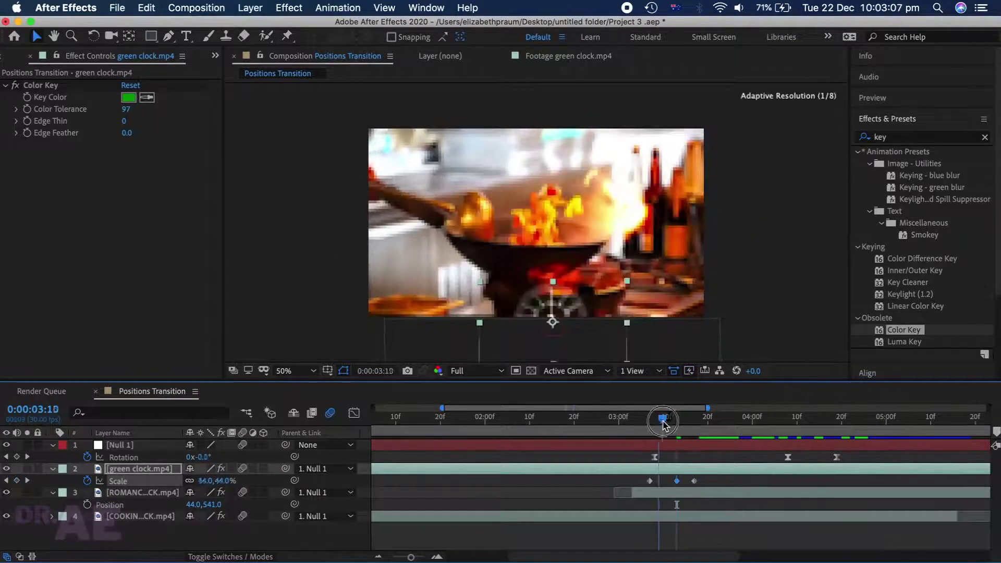
left_click_drag(661, 418, 667, 418)
Apply Easy Ease to all three of the green clock's Scale keyframes and preview the eased scaling.
left_click(701, 483)
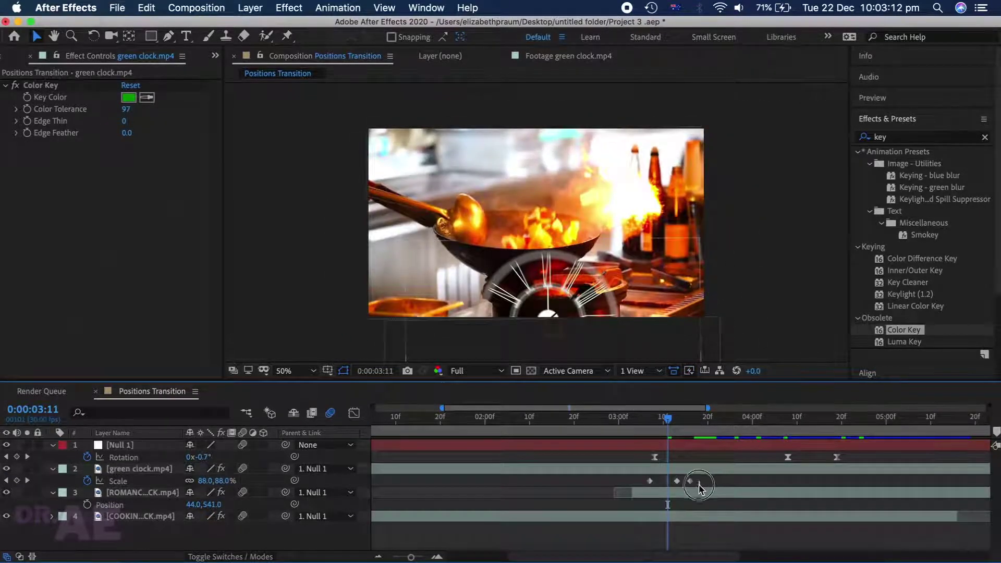
left_click_drag(699, 485, 637, 485)
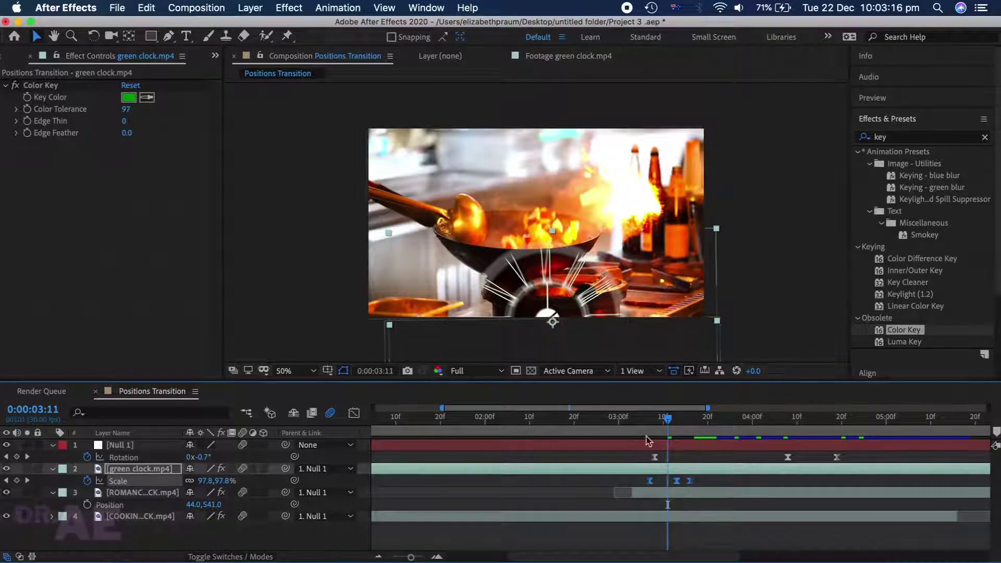
left_click(646, 419)
key("space")
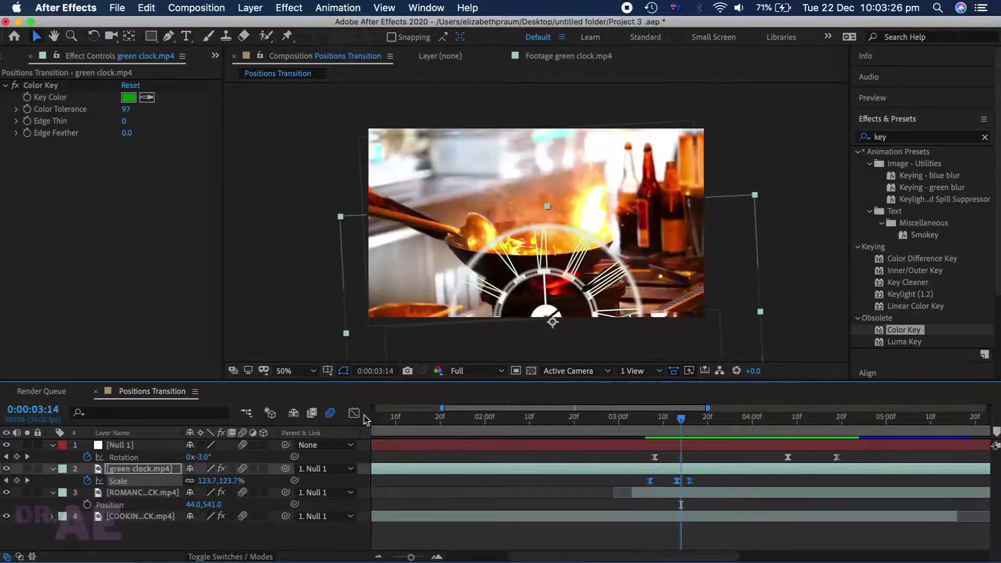
Reshape the green clock's Scale speed graph into sharper peaks between its keyframes and play back the transition.
left_click(354, 413)
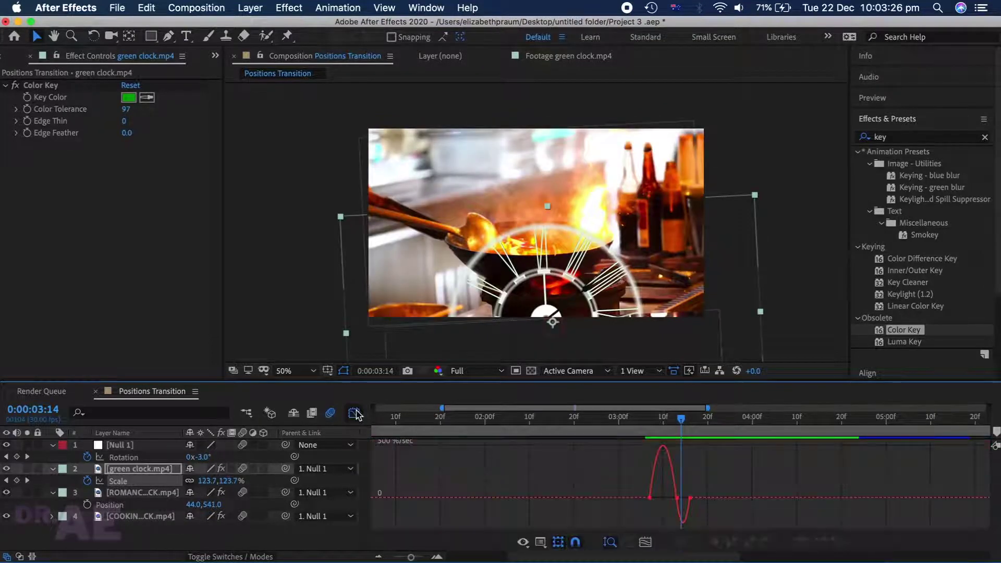
left_click_drag(410, 558, 420, 557)
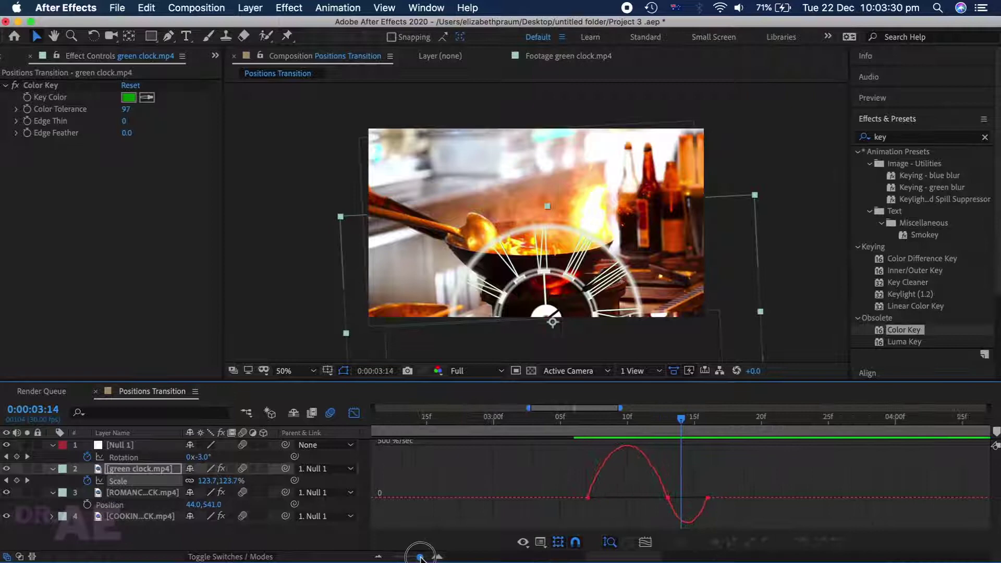
left_click(523, 544)
left_click(573, 440)
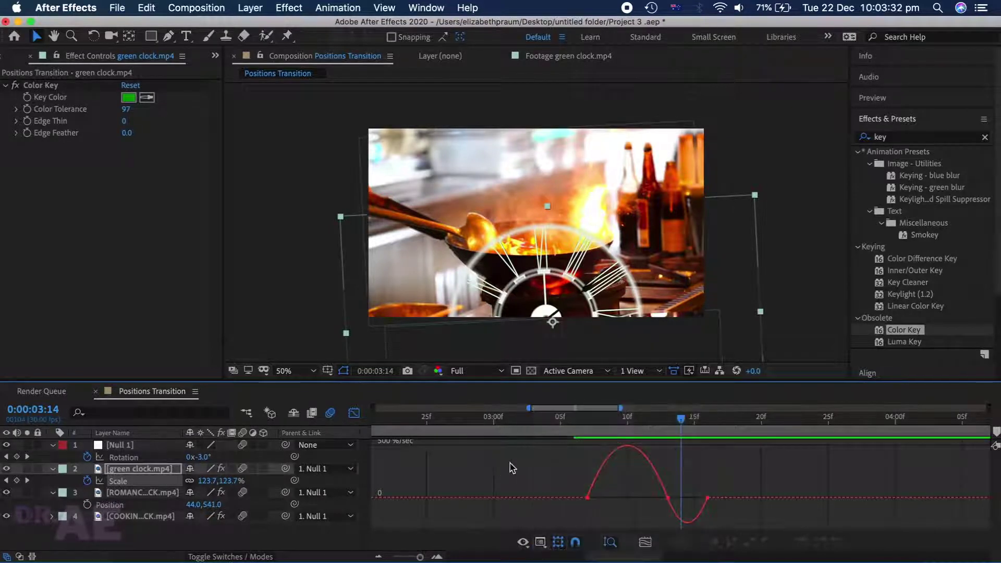
left_click_drag(575, 486, 698, 512)
left_click(575, 421)
key("space")
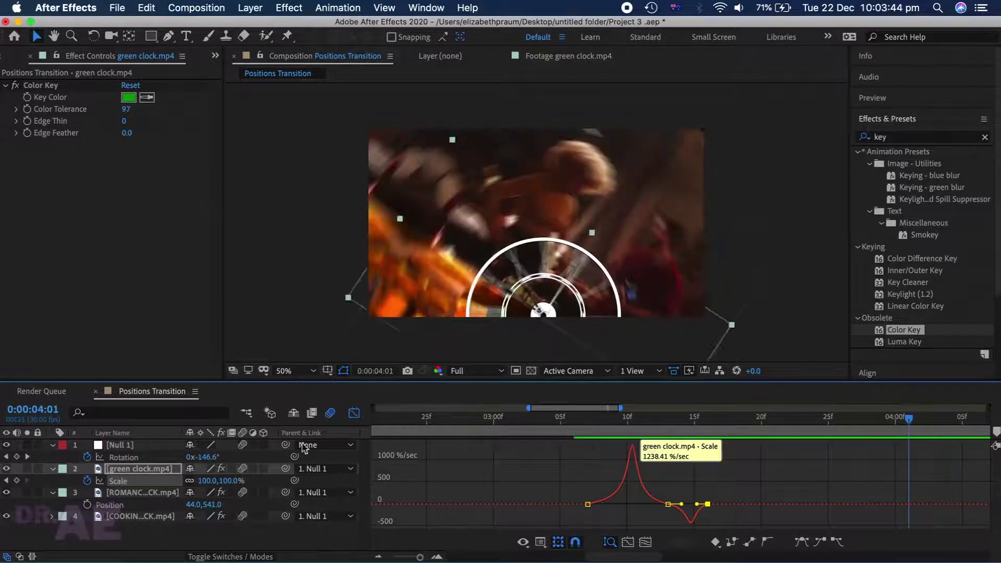
Return to the keyframe view, move the green clock's last Scale keyframe to 0:00:03:20, and preview the timing.
key("shift+F3")
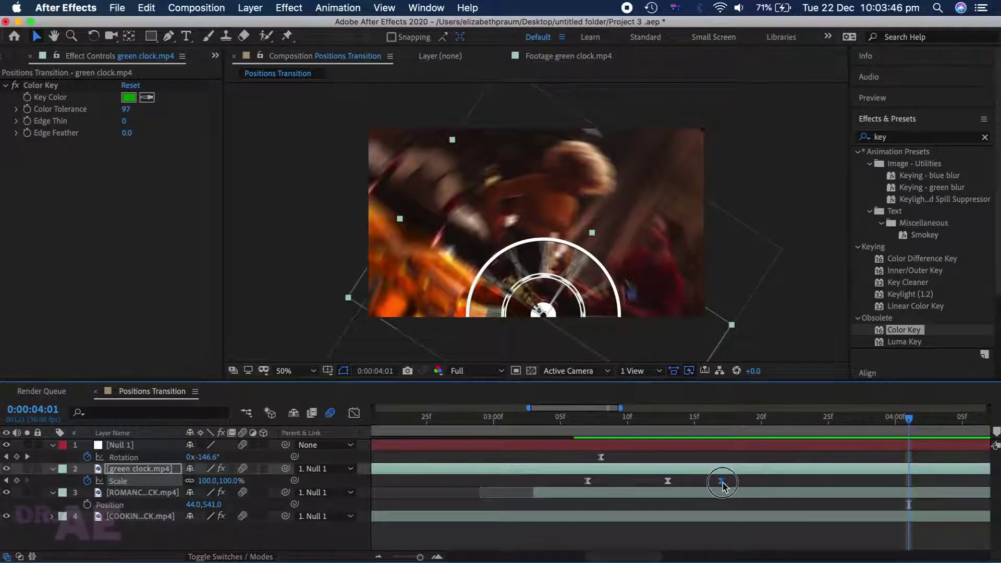
left_click_drag(722, 484, 743, 483)
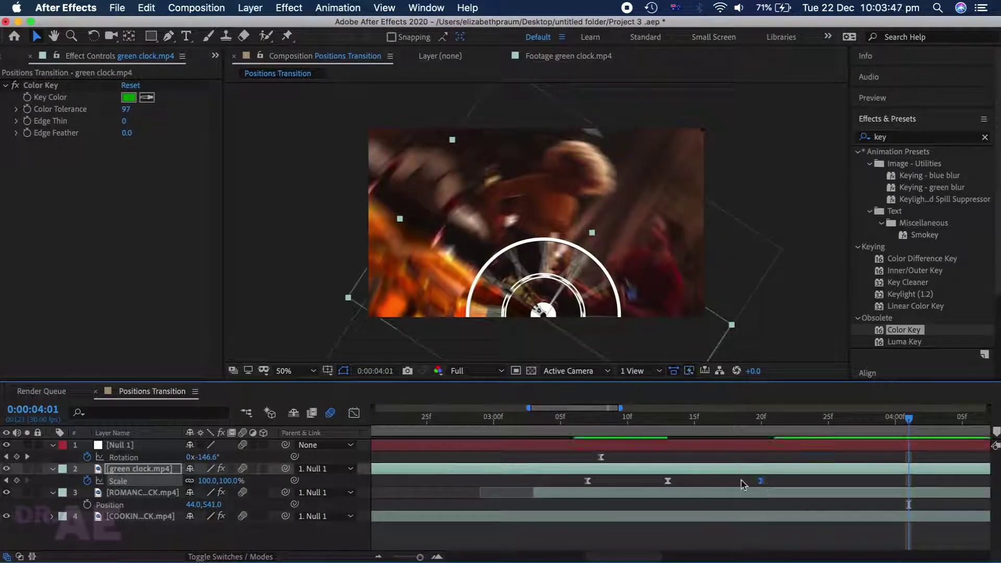
left_click(584, 436)
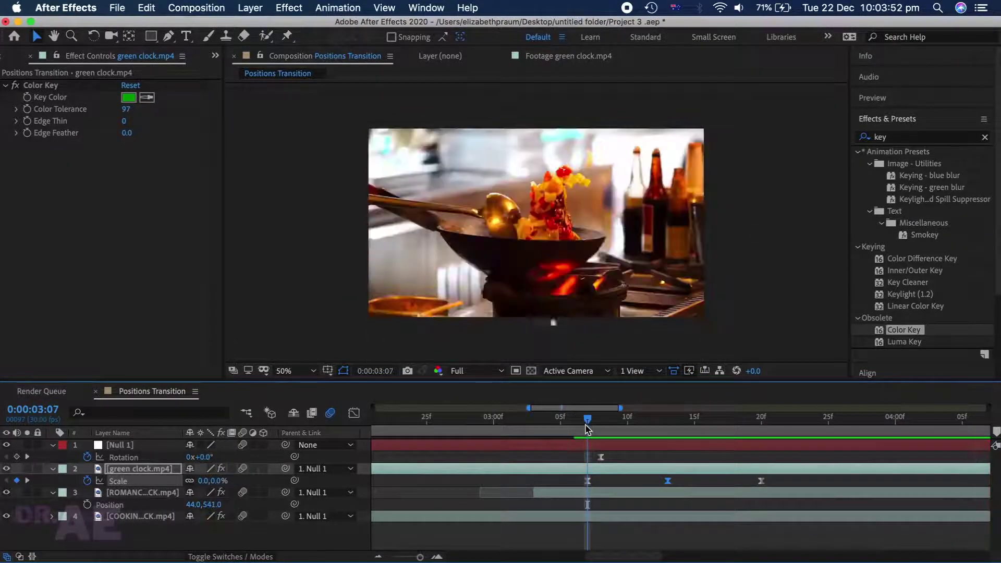
key("minus")
left_click(436, 428)
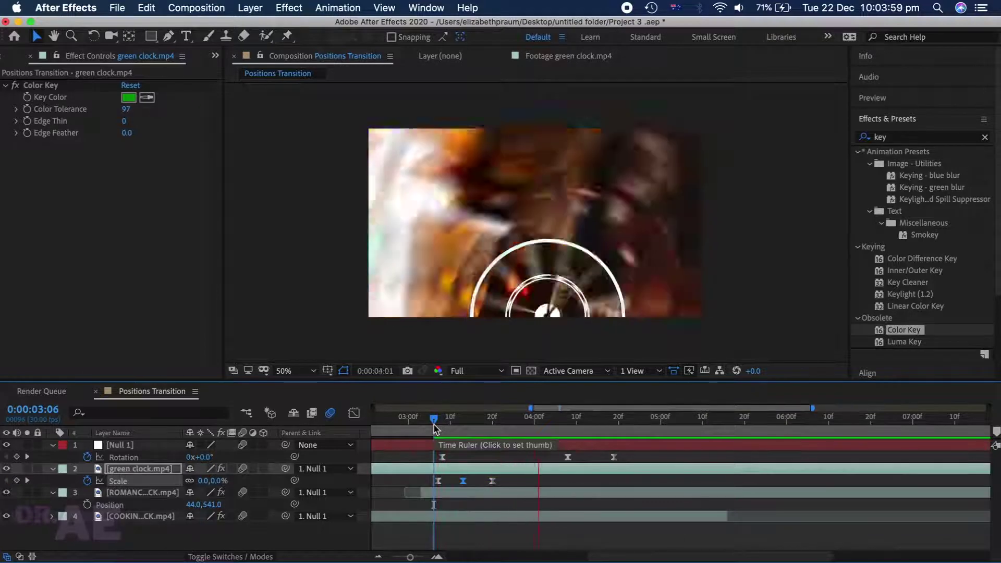
key("space")
Move the green clock's last two Scale keyframes together to 0:00:04:00 and about 0:00:04:07, then preview.
left_click_drag(471, 481, 563, 482)
left_click_drag(551, 419, 435, 419)
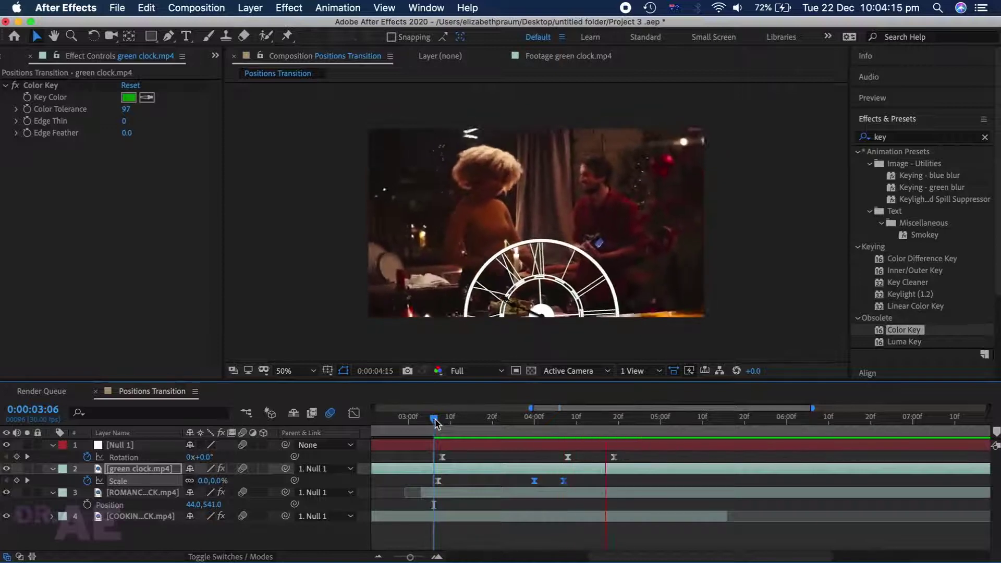
left_click(438, 420)
key("space")
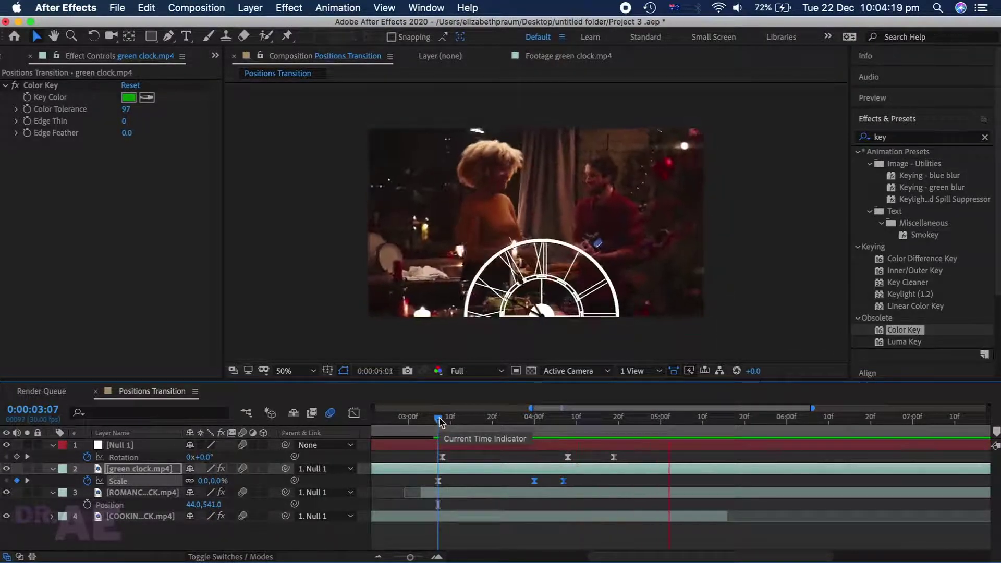
Add green clock Scale keyframes of 100% at 0:00:04:25 and 0% at 0:00:05:00, then scrub through the shrink.
left_click_drag(439, 421, 640, 421)
left_click(563, 484)
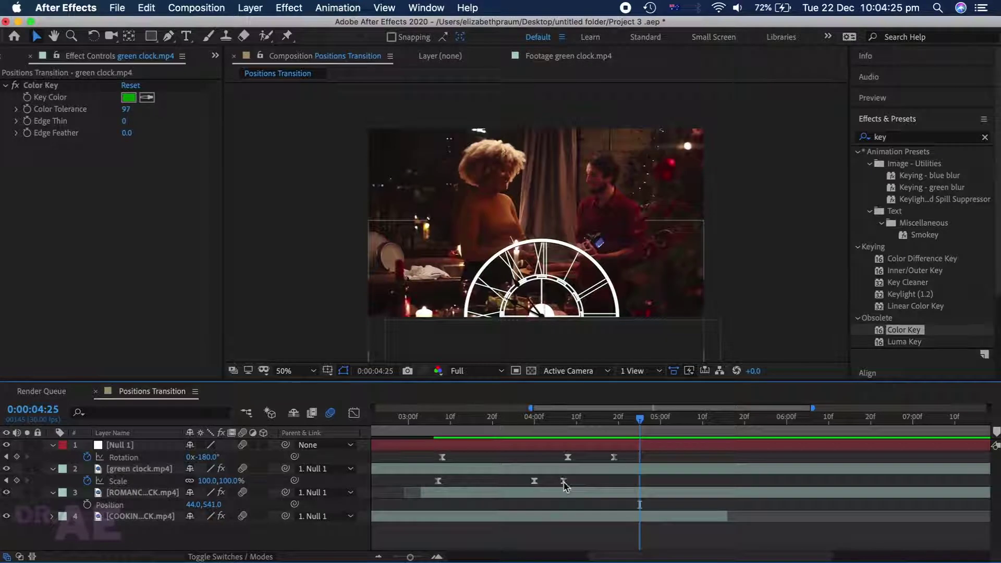
left_click(563, 481)
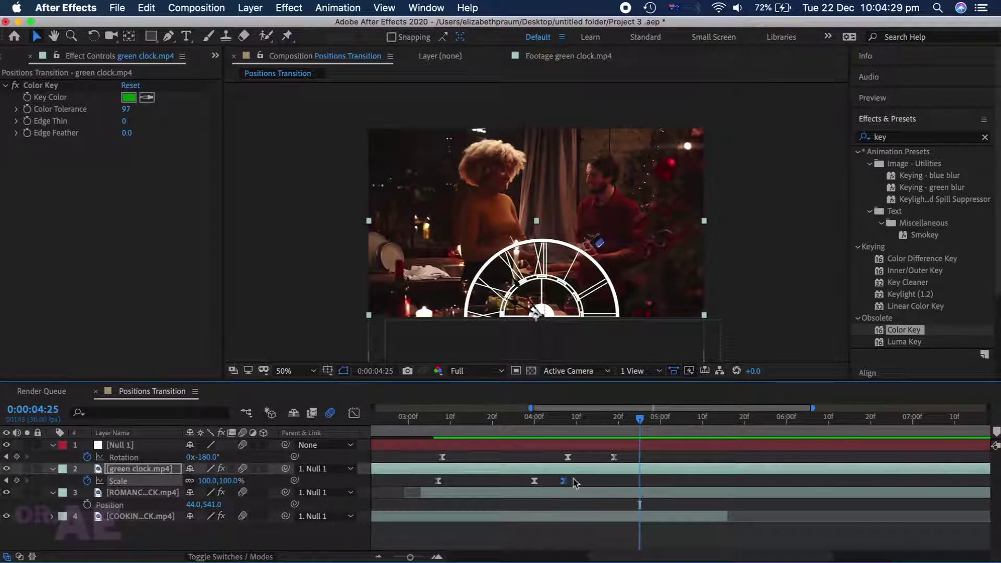
left_click(636, 470)
key("alt+shift+s")
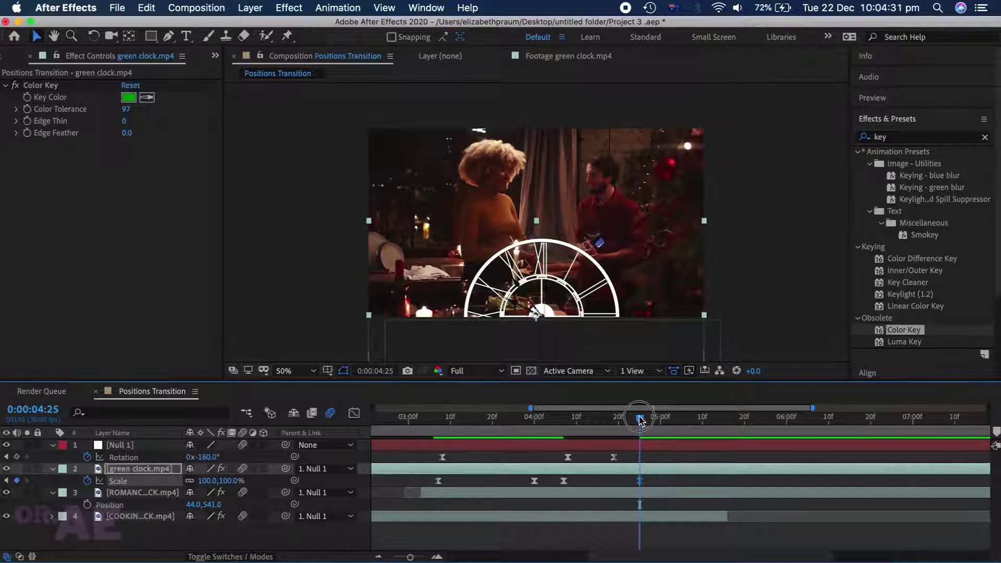
left_click_drag(640, 420, 661, 421)
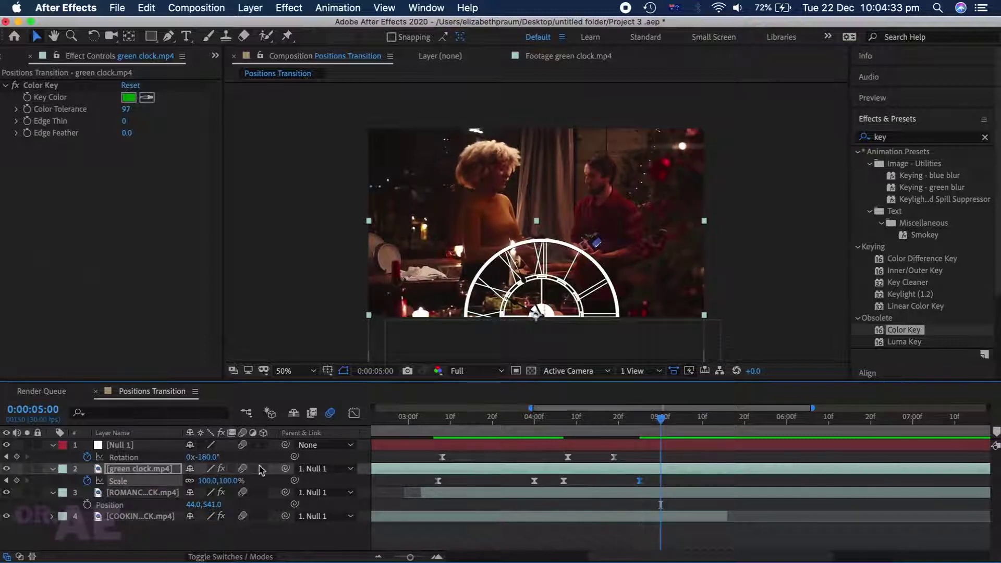
key("Return")
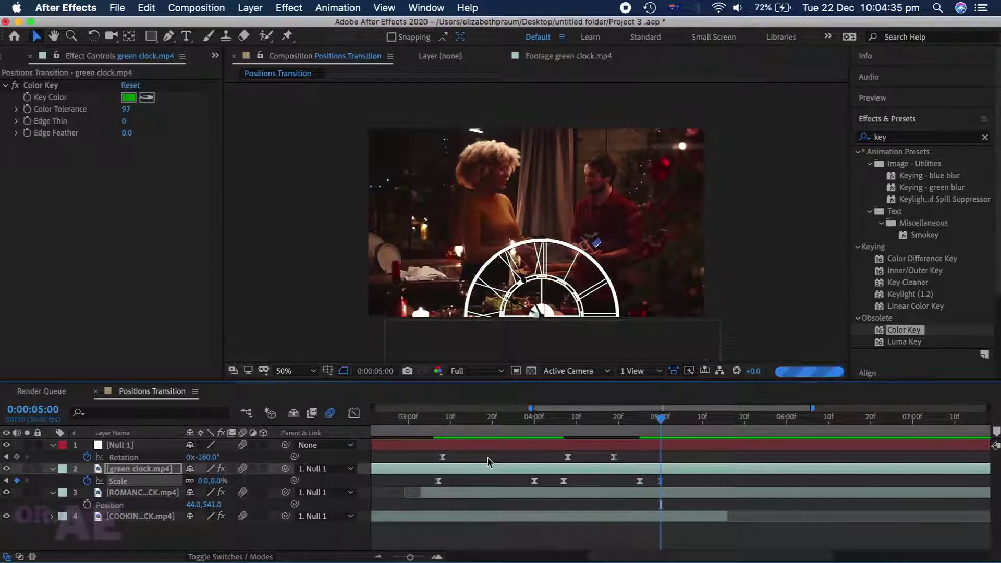
left_click_drag(531, 420, 658, 422)
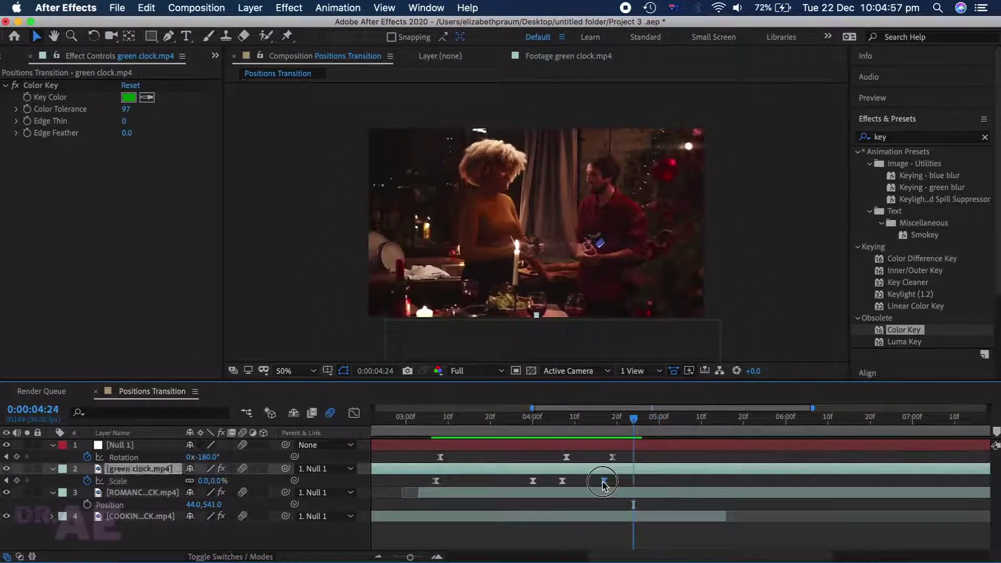
Move the green clock's final 0% Scale keyframe to about 0:00:04:13 and preview the faster disappearance.
left_click_drag(603, 481, 587, 483)
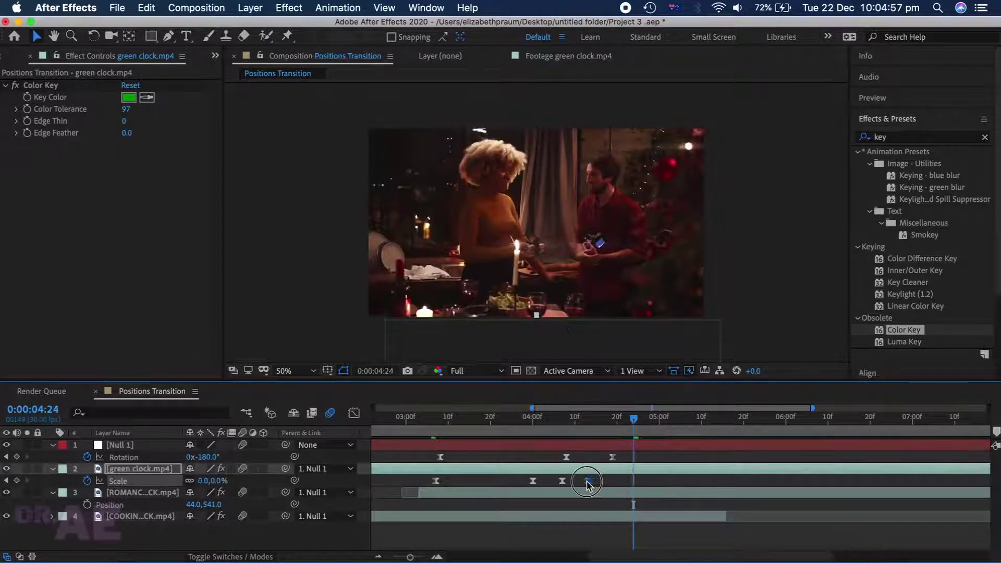
left_click(435, 422)
key("space")
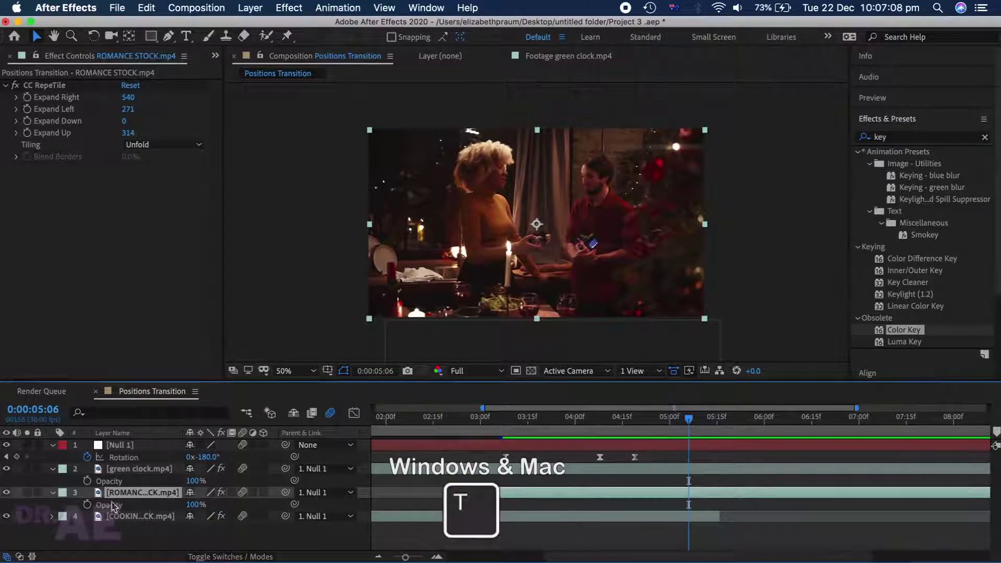
Fade out the romance clip by keyframing its Opacity from 100% at 0:00:05:06 to 0% at 0:00:05:22.
left_click(88, 505)
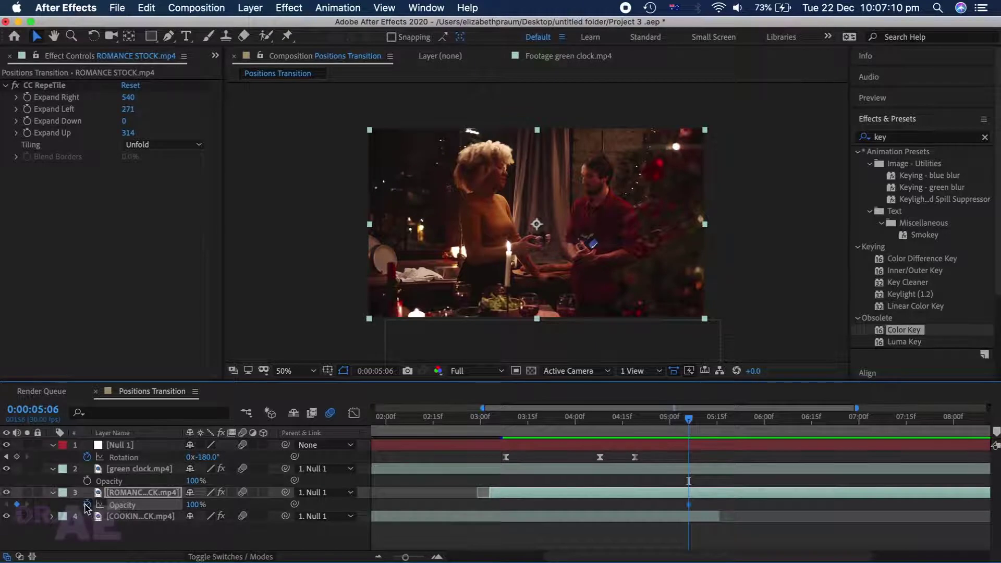
left_click_drag(691, 421, 738, 429)
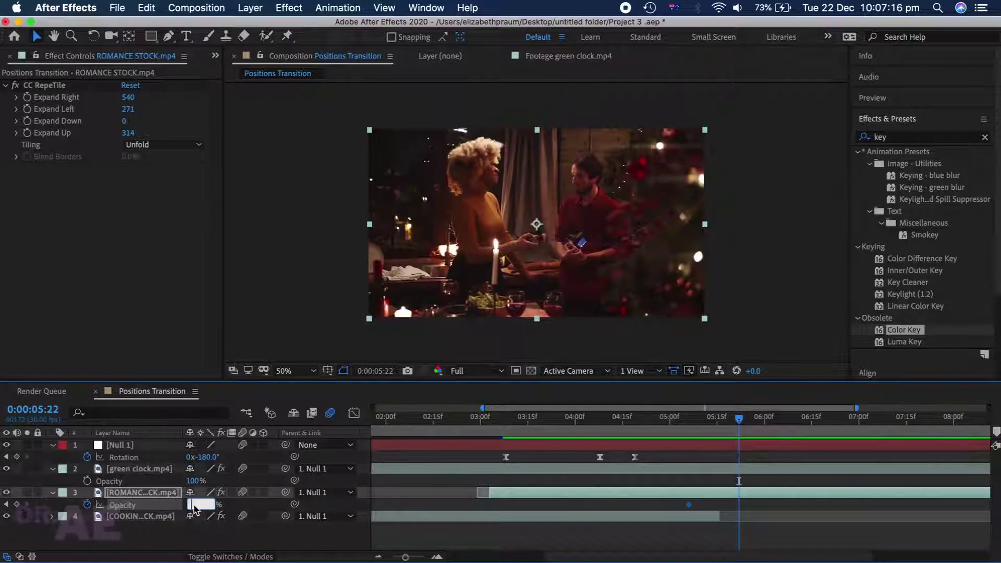
key("Return")
Trim the end of the cooking clip to 0:00:05:05, just before the romance clip's fade-out.
left_click_drag(644, 420, 685, 429)
left_click(717, 516)
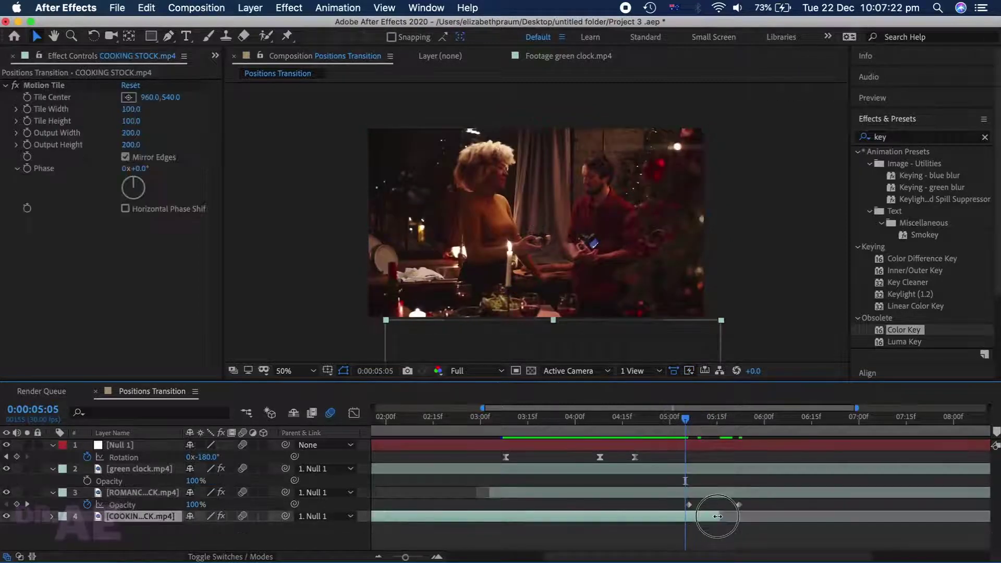
key("alt+bracketright")
left_click(684, 529)
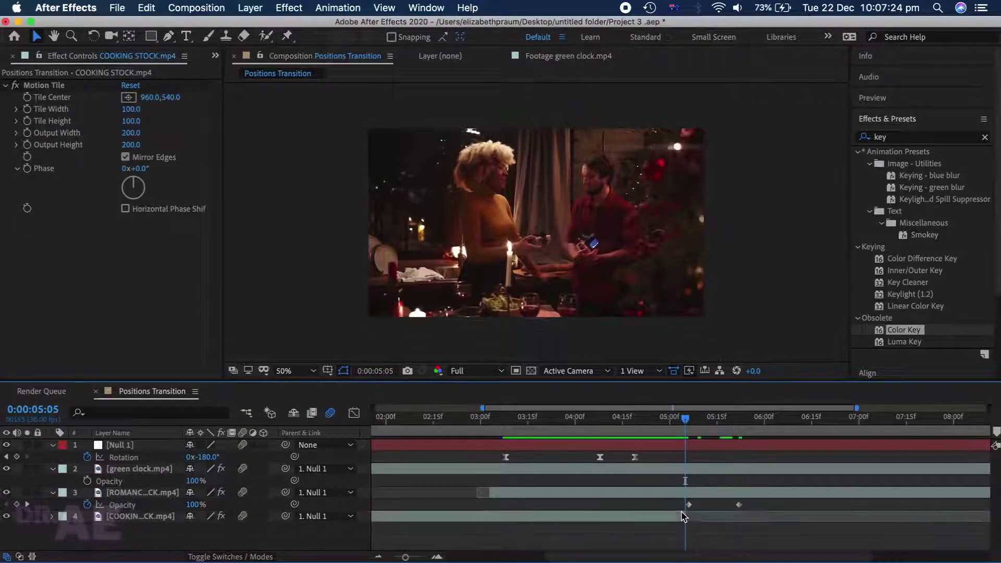
Set the work area to start at 0:00:02:18 and end at 0:00:05:24.
left_click_drag(687, 423, 745, 431)
key("n")
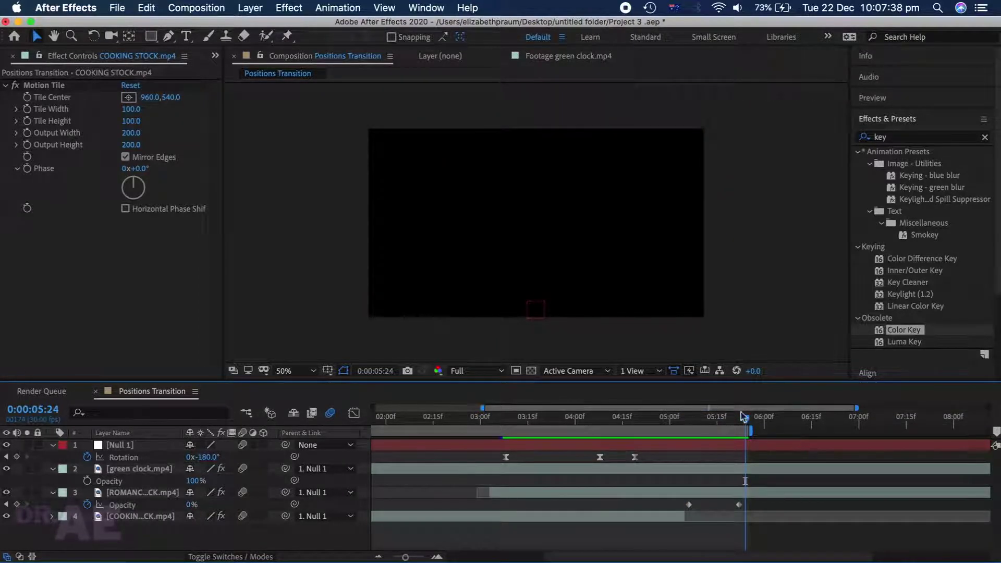
left_click_drag(405, 556, 398, 557)
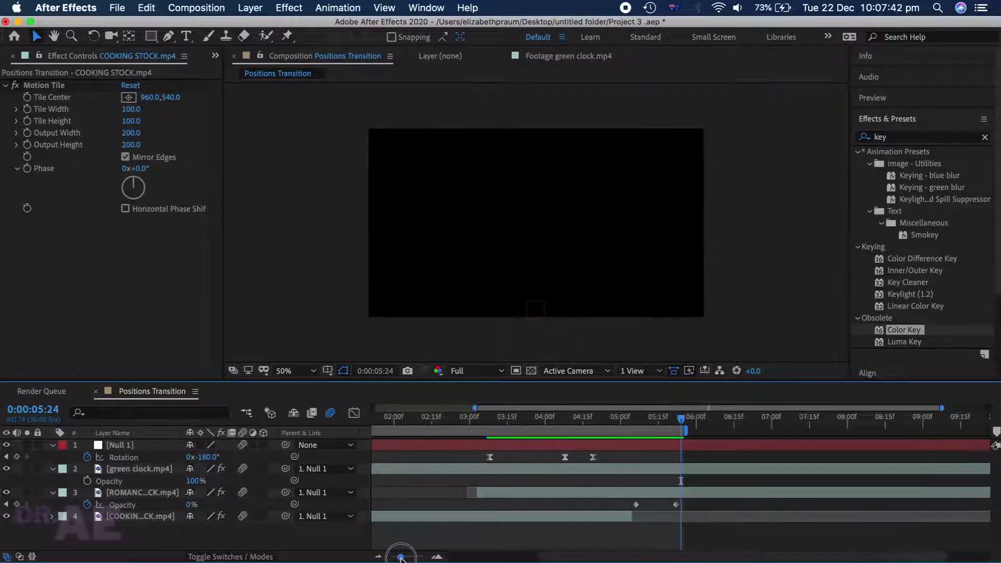
key("b")
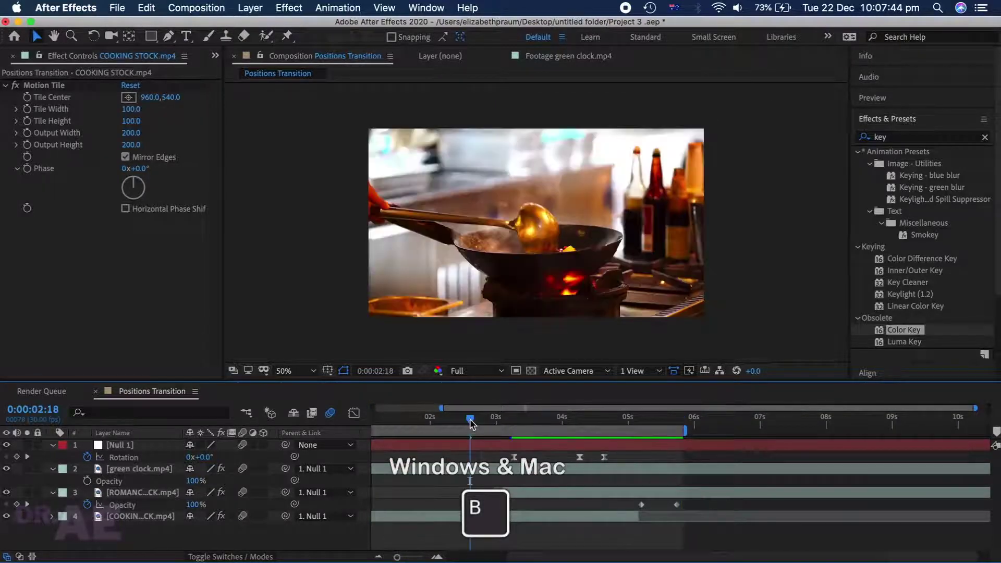
Play back the work area to review the finished clock transition, then deselect the layers.
mouse_move(471, 421)
left_mouse_down()
mouse_move(614, 420)
mouse_move(524, 420)
mouse_move(476, 433)
left_mouse_up()
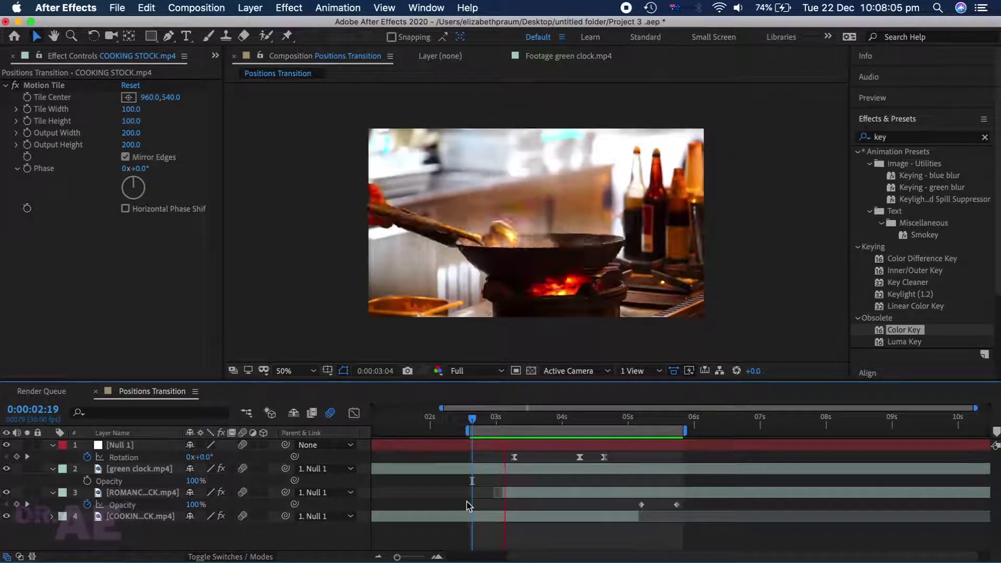
key("space")
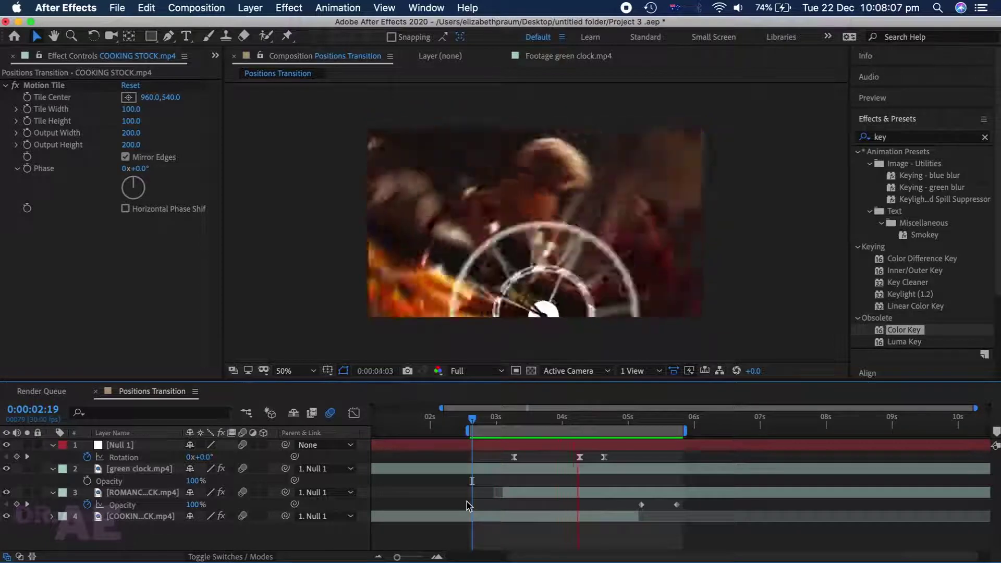
key("space")
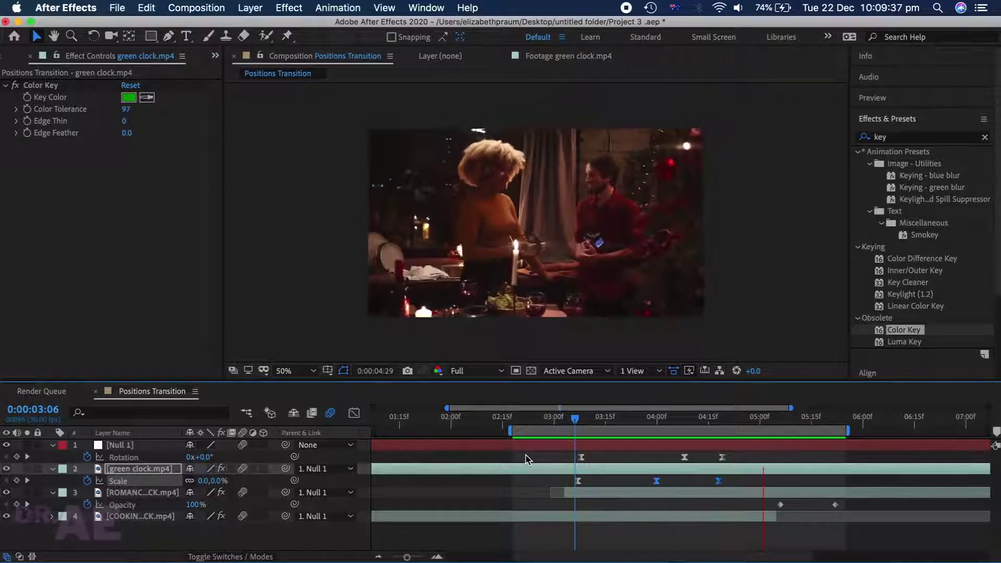
key("space")
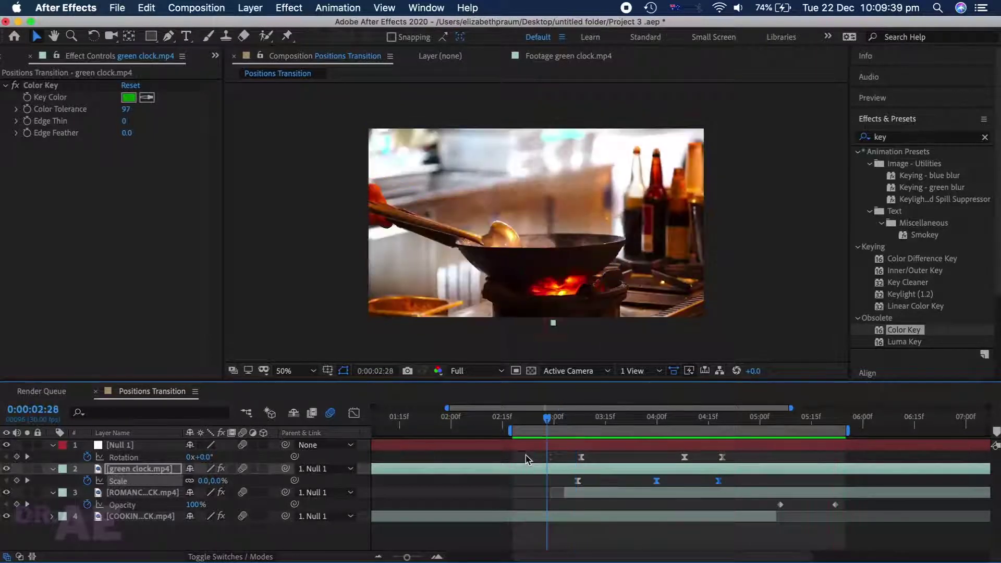
left_click(509, 332)
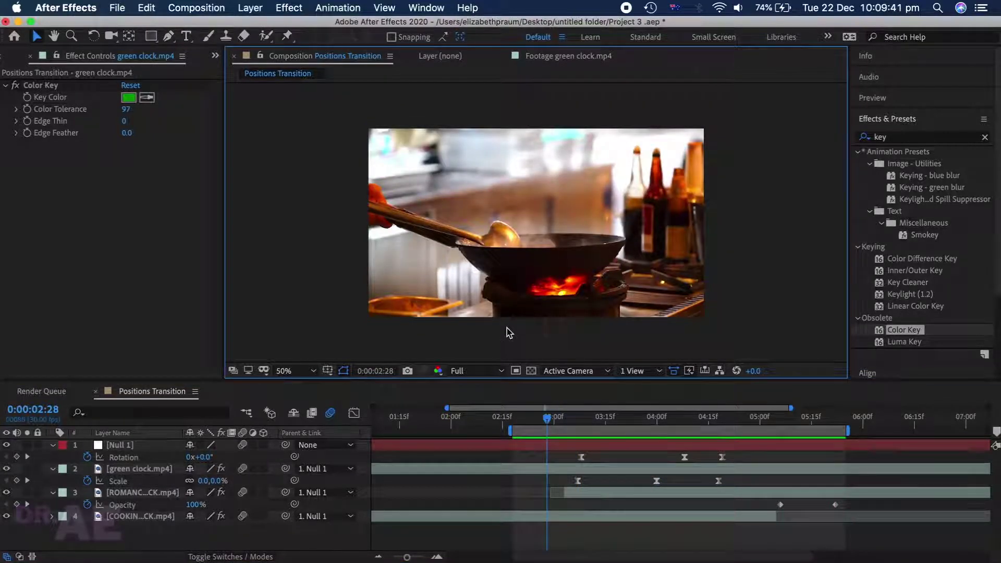